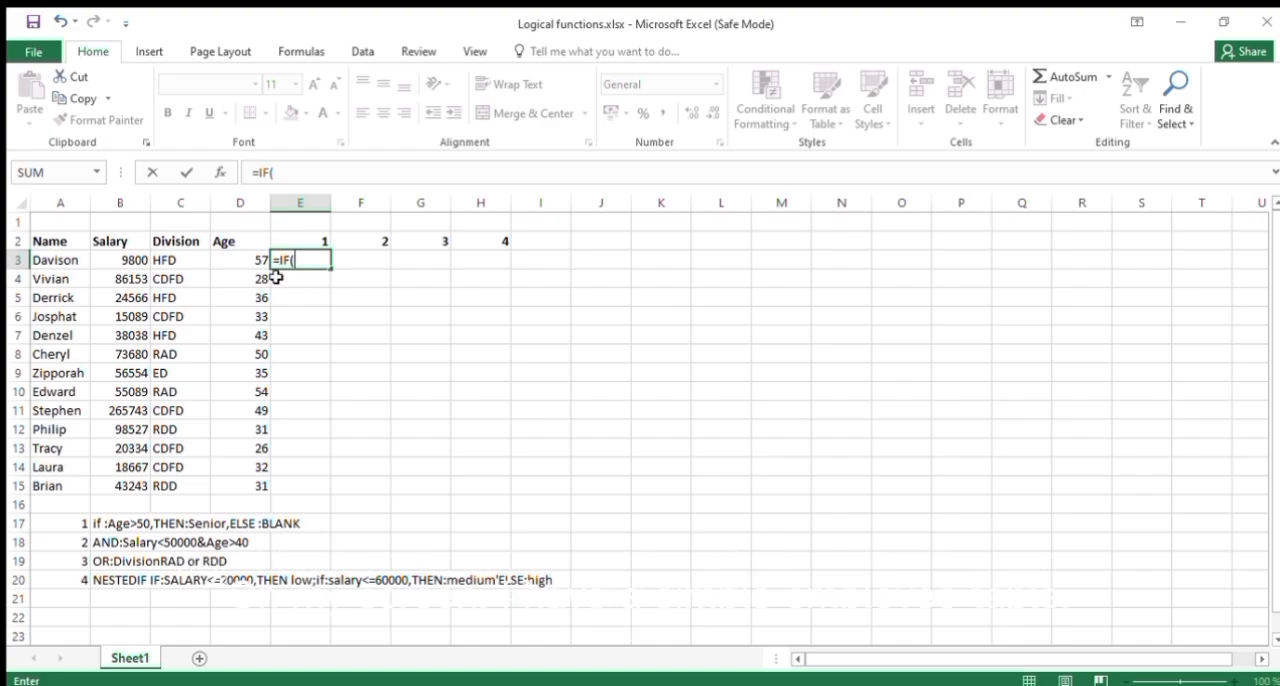
pyautogui.click(130, 260)
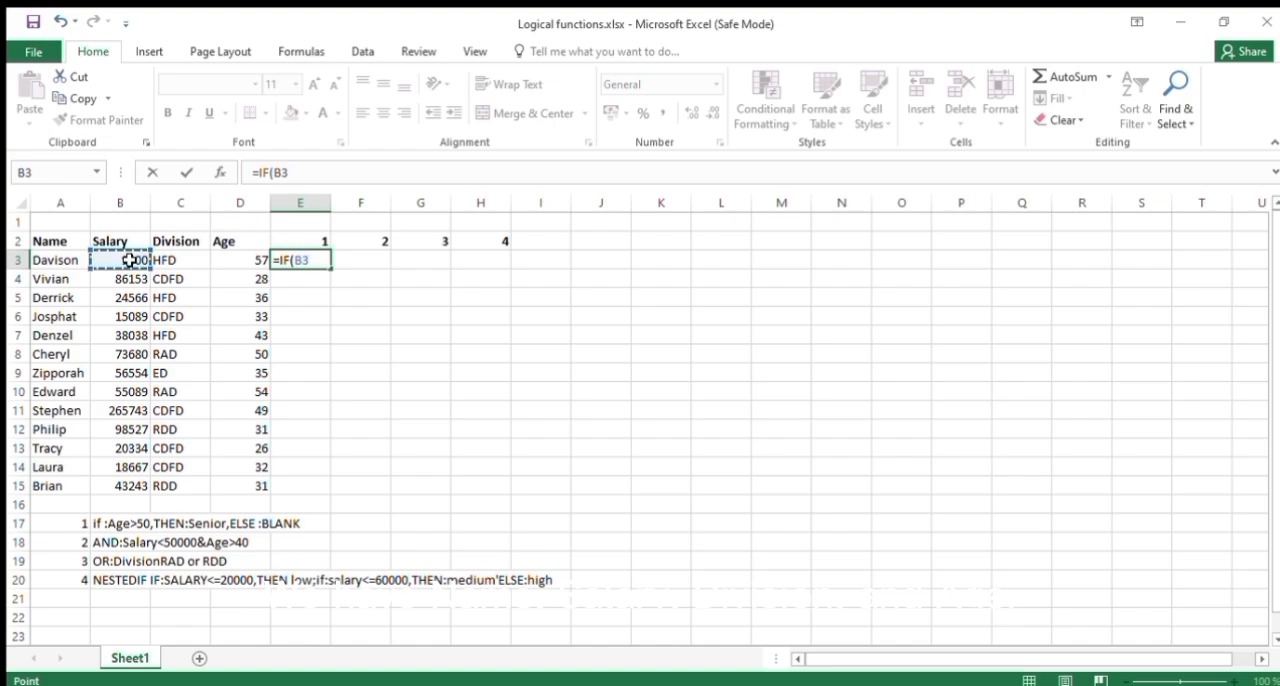
pyautogui.press('BackSpace')
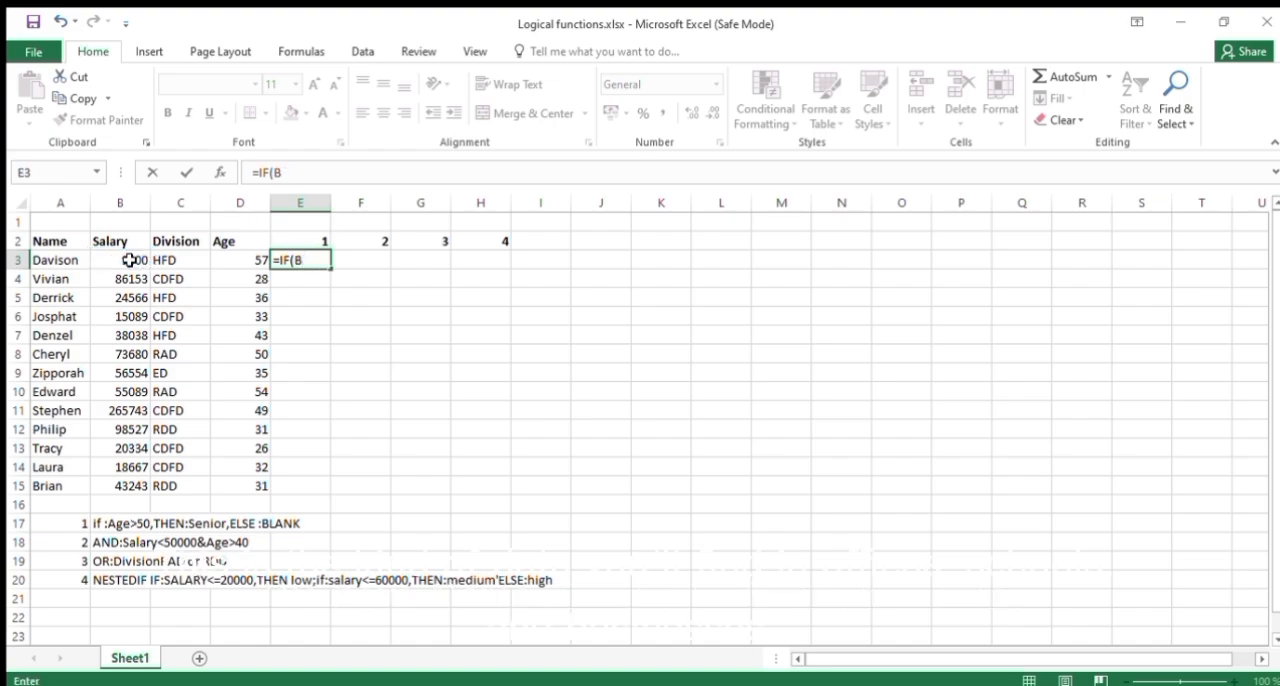
pyautogui.press('BackSpace')
pyautogui.press('BackSpace')
pyautogui.press('BackSpace')
pyautogui.press('BackSpace')
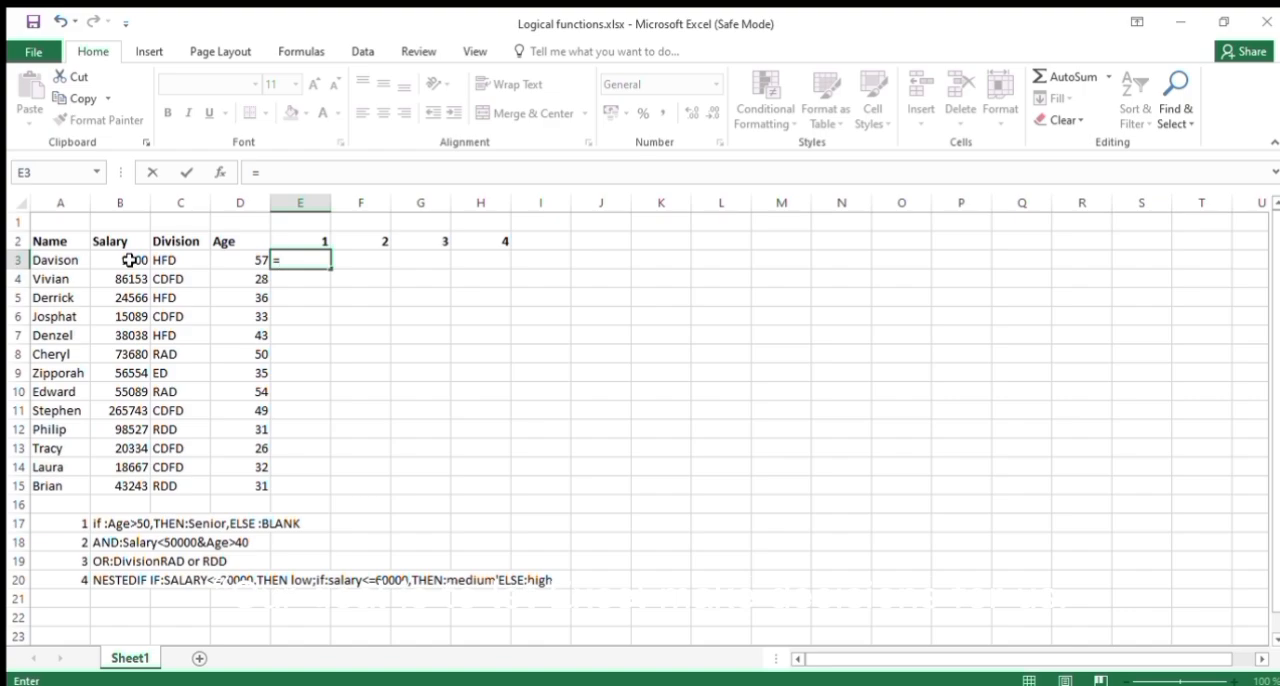
# Write an IF formula in E3 that tests whether the age in D3 is >=50, with senior as the true result.
pyautogui.write('ig')
pyautogui.press('BackSpace')
pyautogui.write('f')
pyautogui.press('Tab')
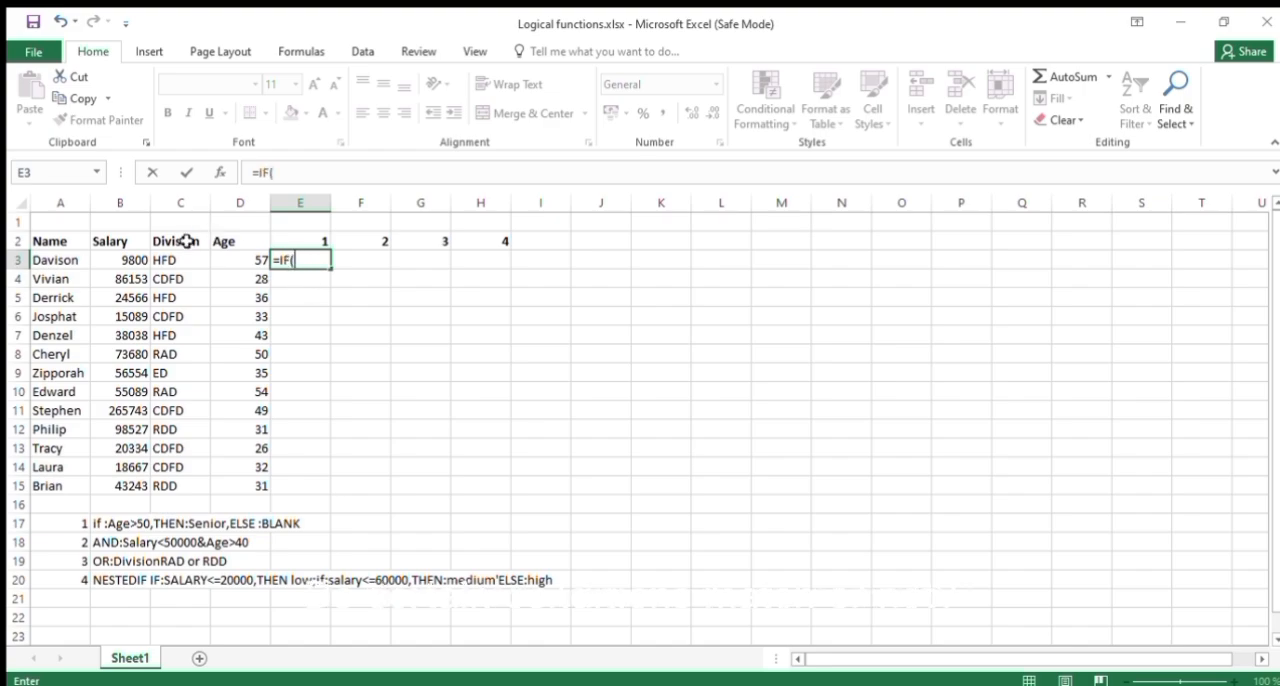
pyautogui.click(250, 261)
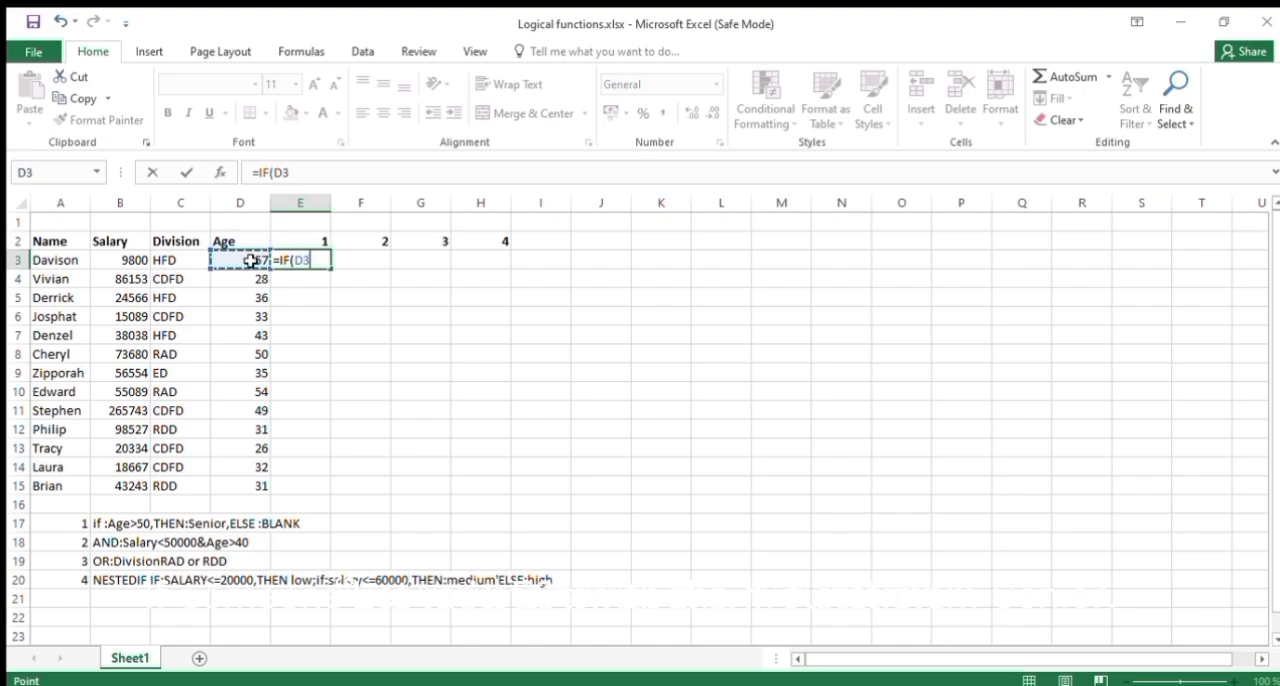
pyautogui.write('>=')
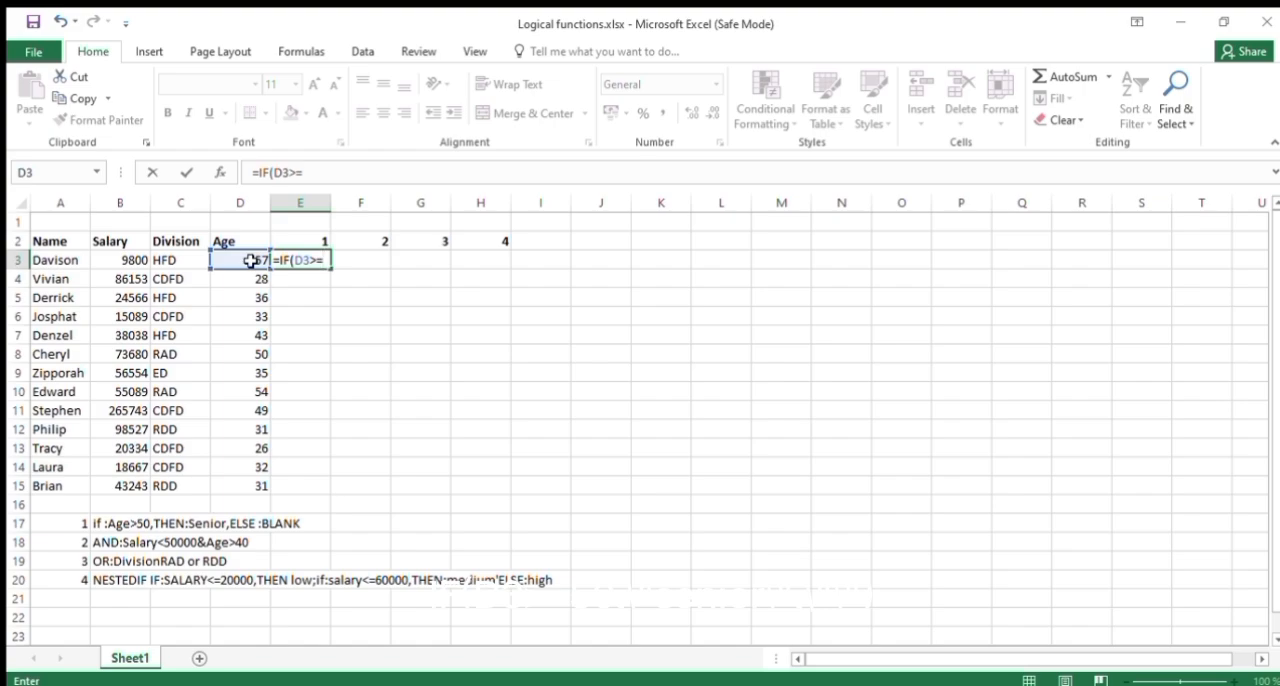
pyautogui.write('50,s')
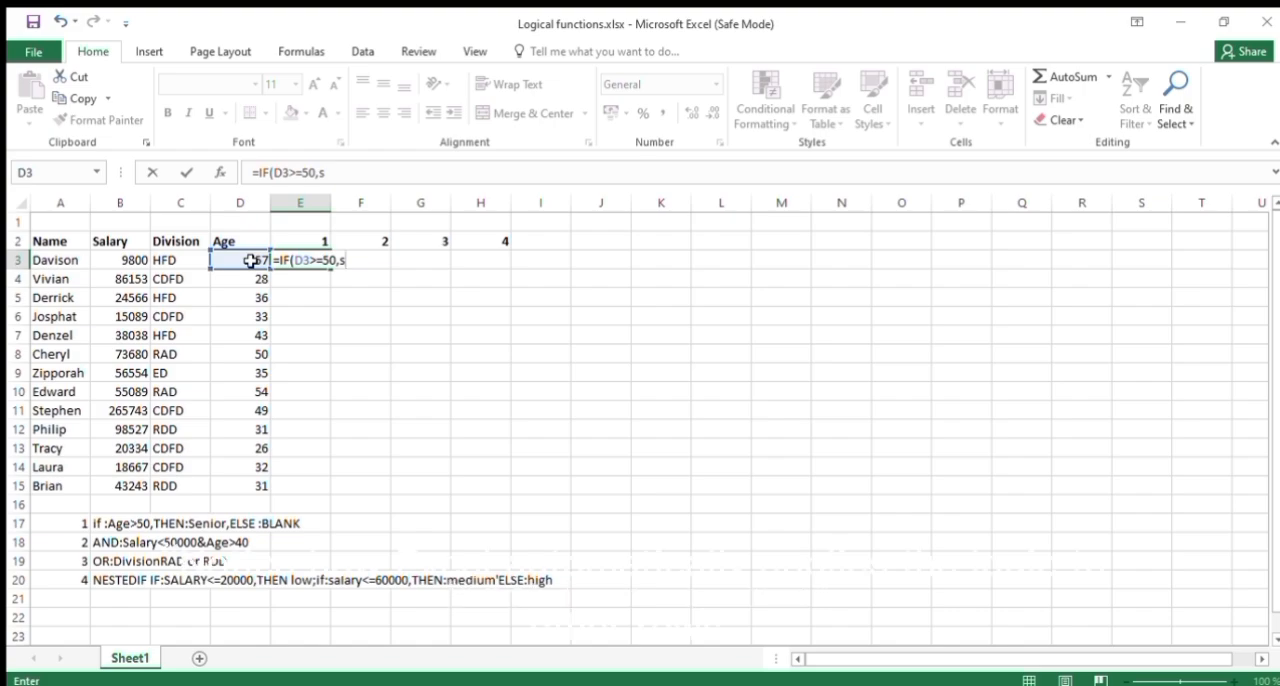
pyautogui.write('enior')
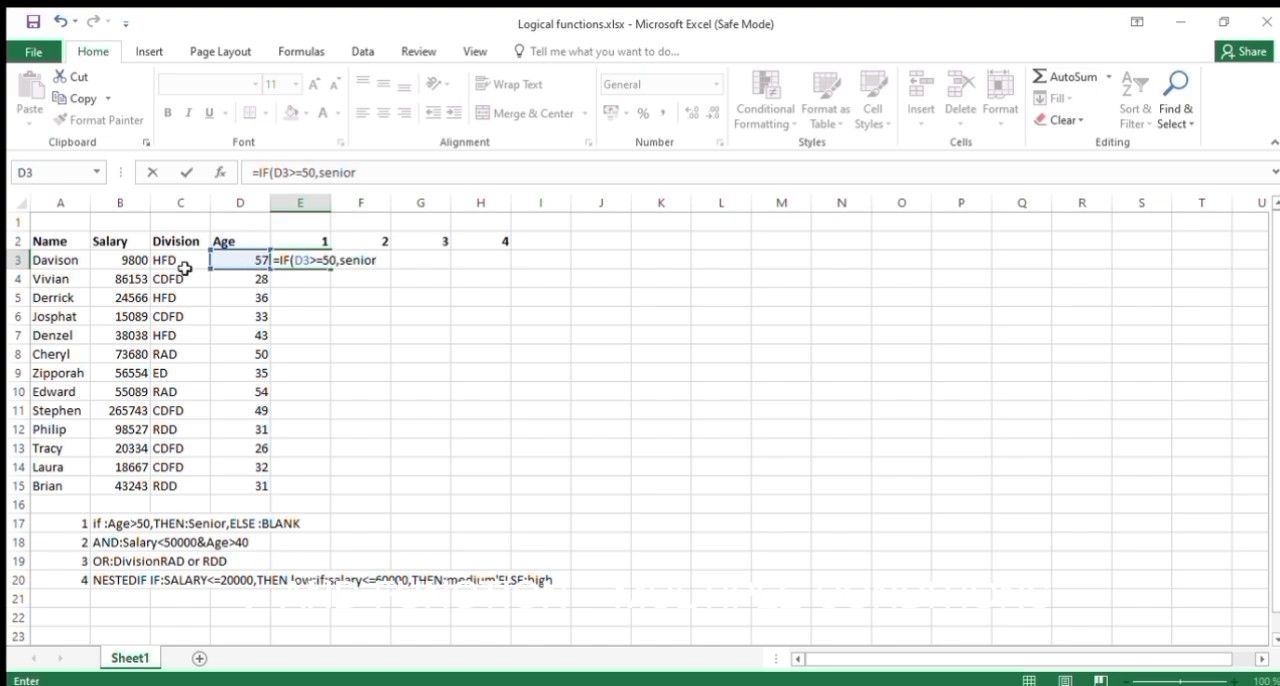
# Complete the E3 formula as =IF(D3>=50,"senior","") and fill it down through E15.
pyautogui.doubleClick(340, 260)
pyautogui.click(340, 260)
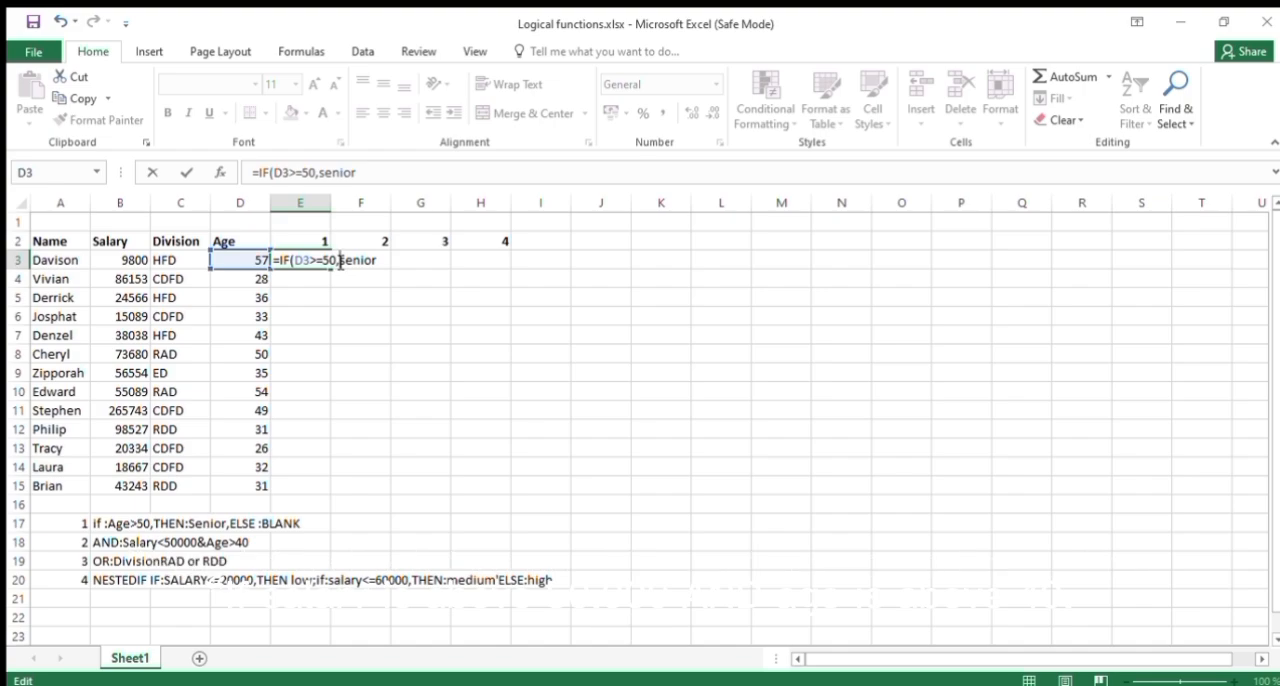
pyautogui.write('"')
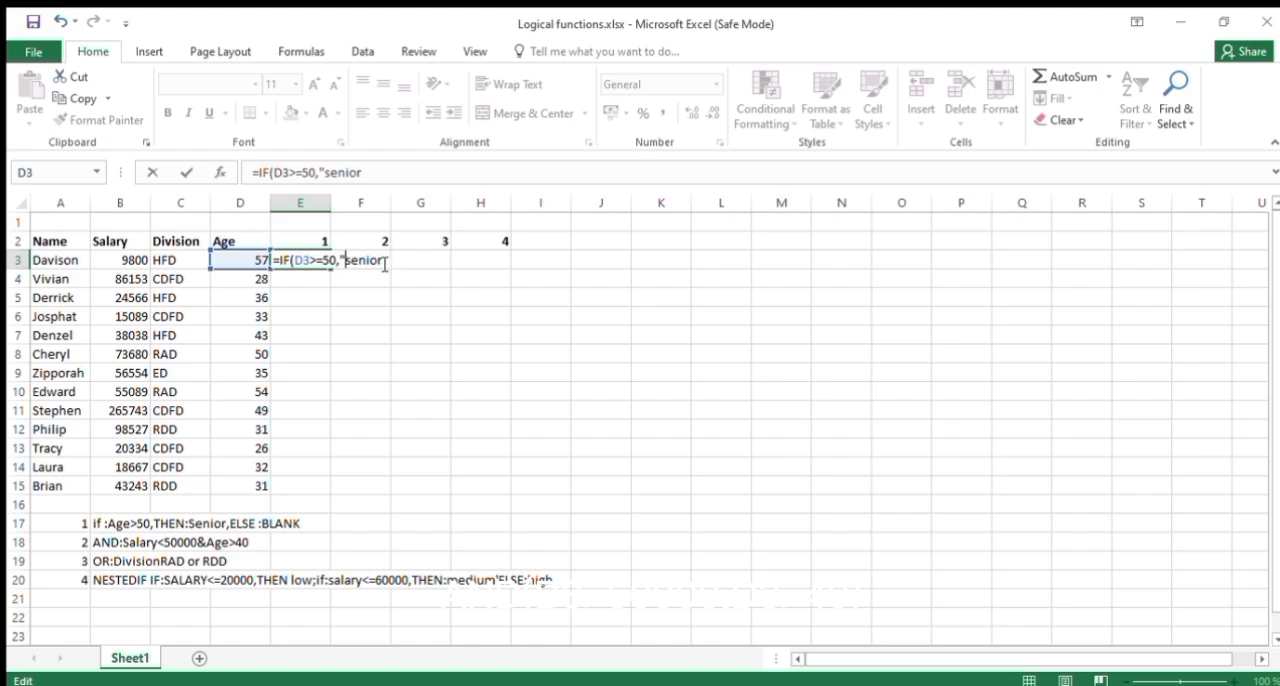
pyautogui.write('",')
pyautogui.write('""')
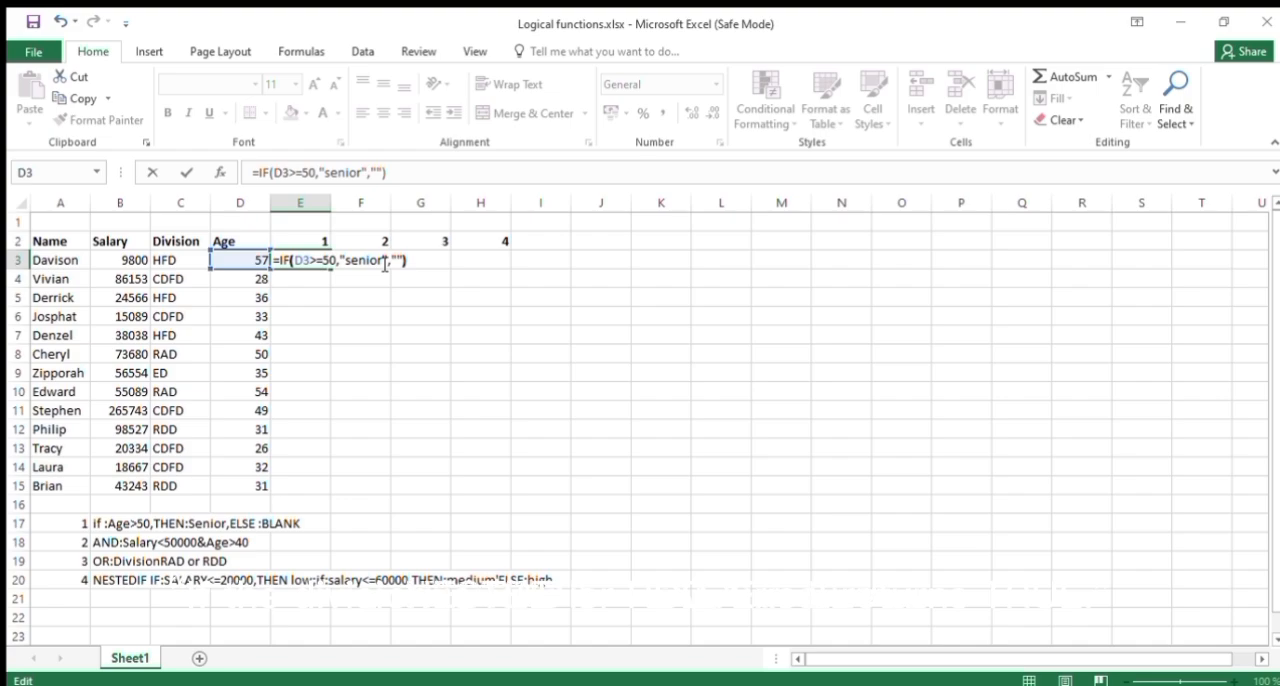
pyautogui.press('Return')
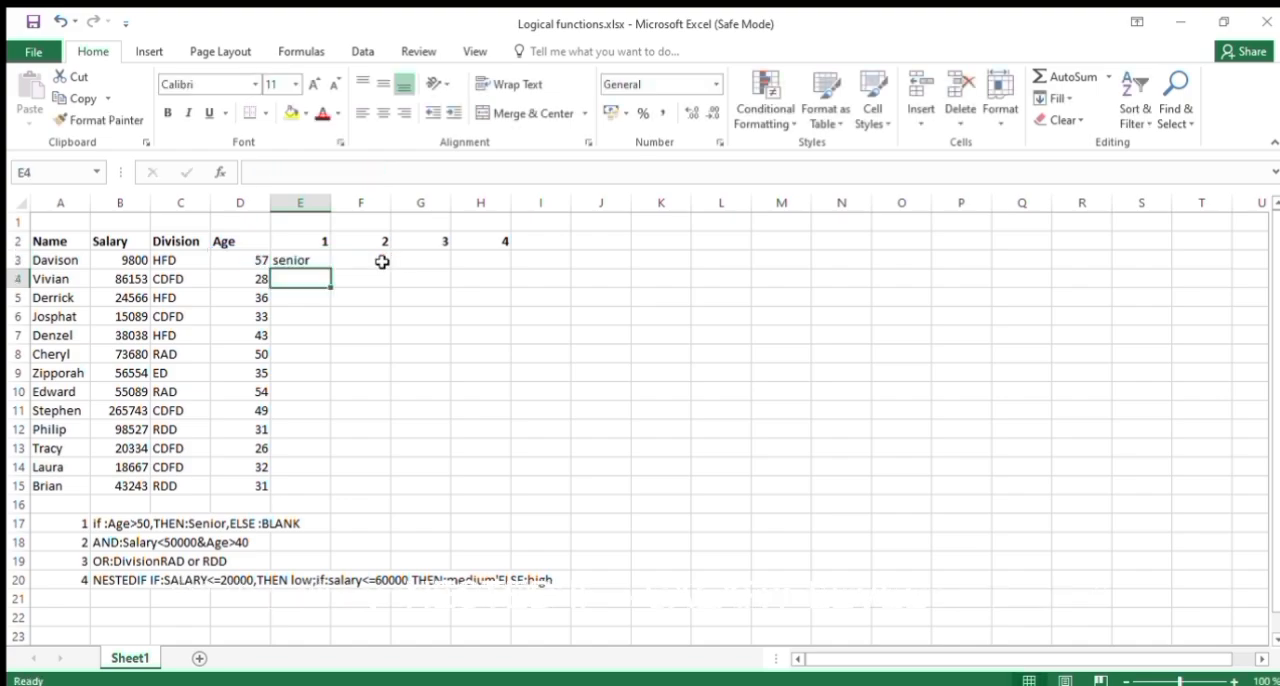
pyautogui.click(312, 261)
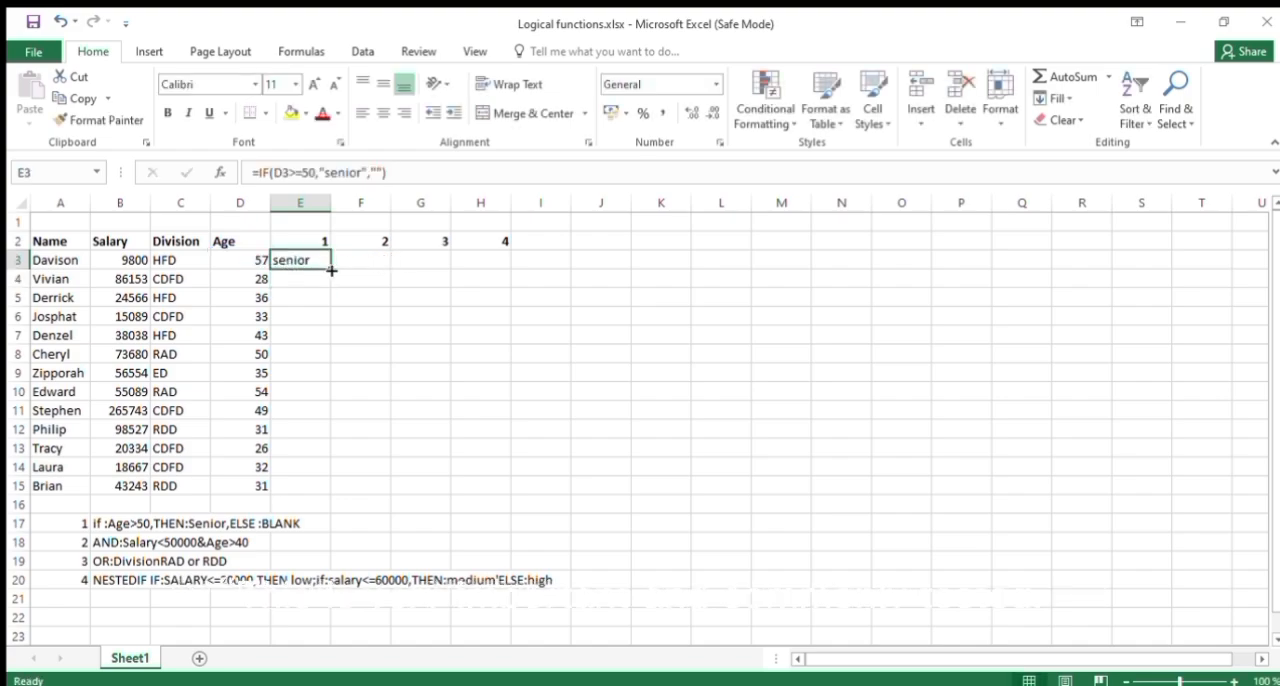
pyautogui.doubleClick(329, 268)
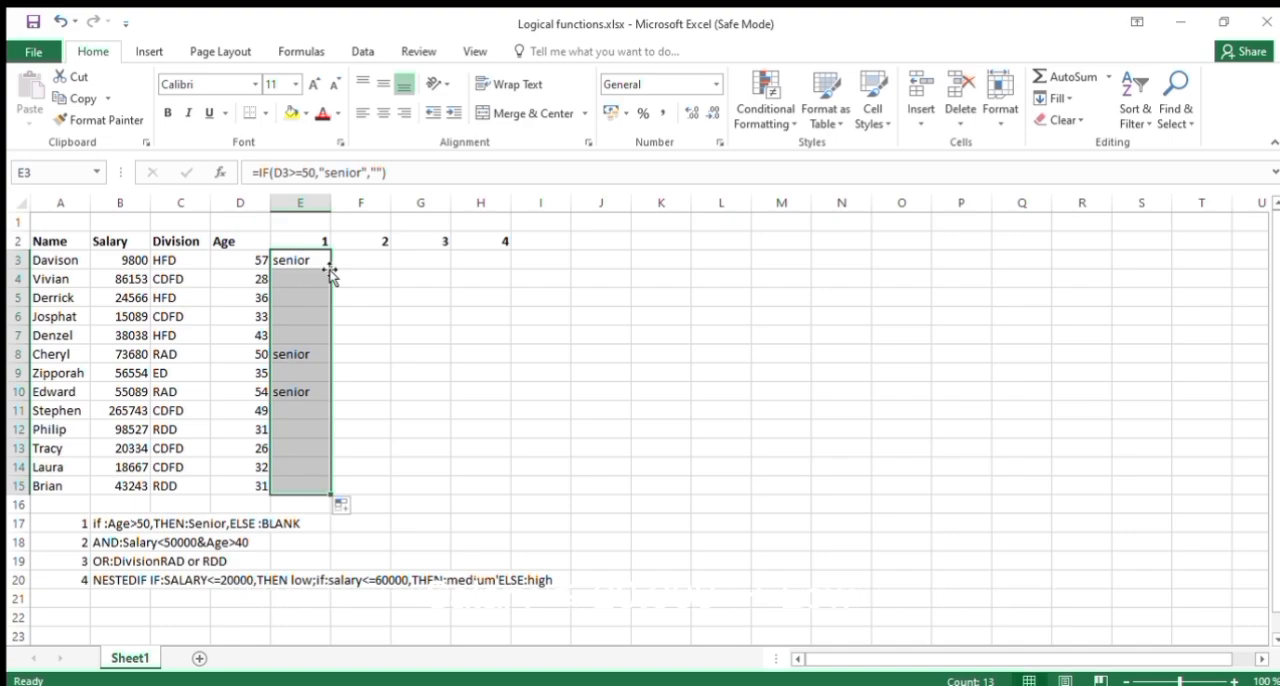
# Start an AND formula in F3 with B3>50000 as its first condition.
pyautogui.click(362, 258)
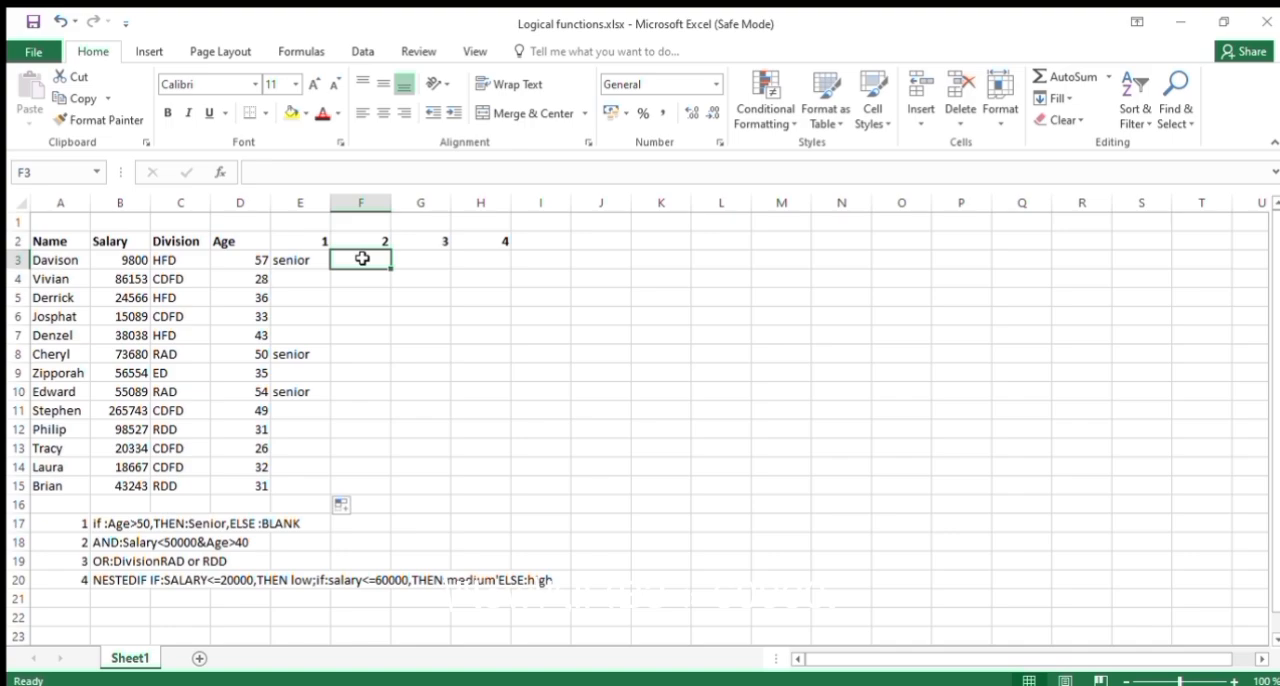
pyautogui.write('=')
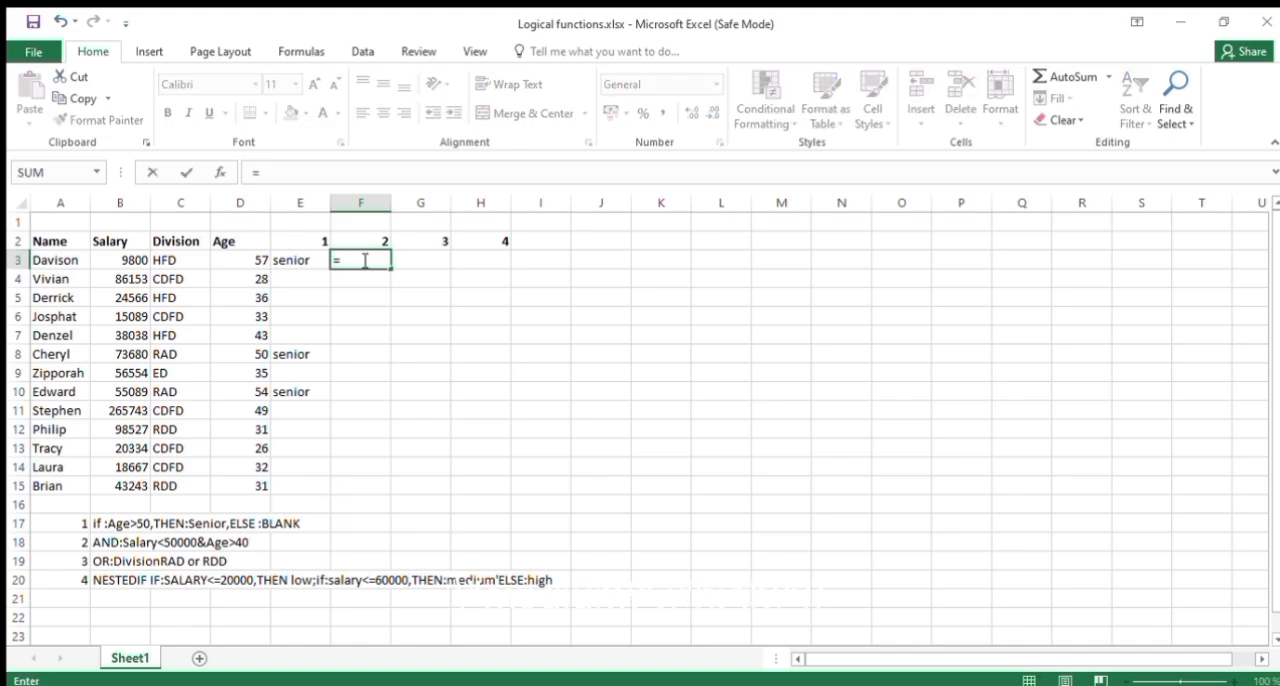
pyautogui.write('and')
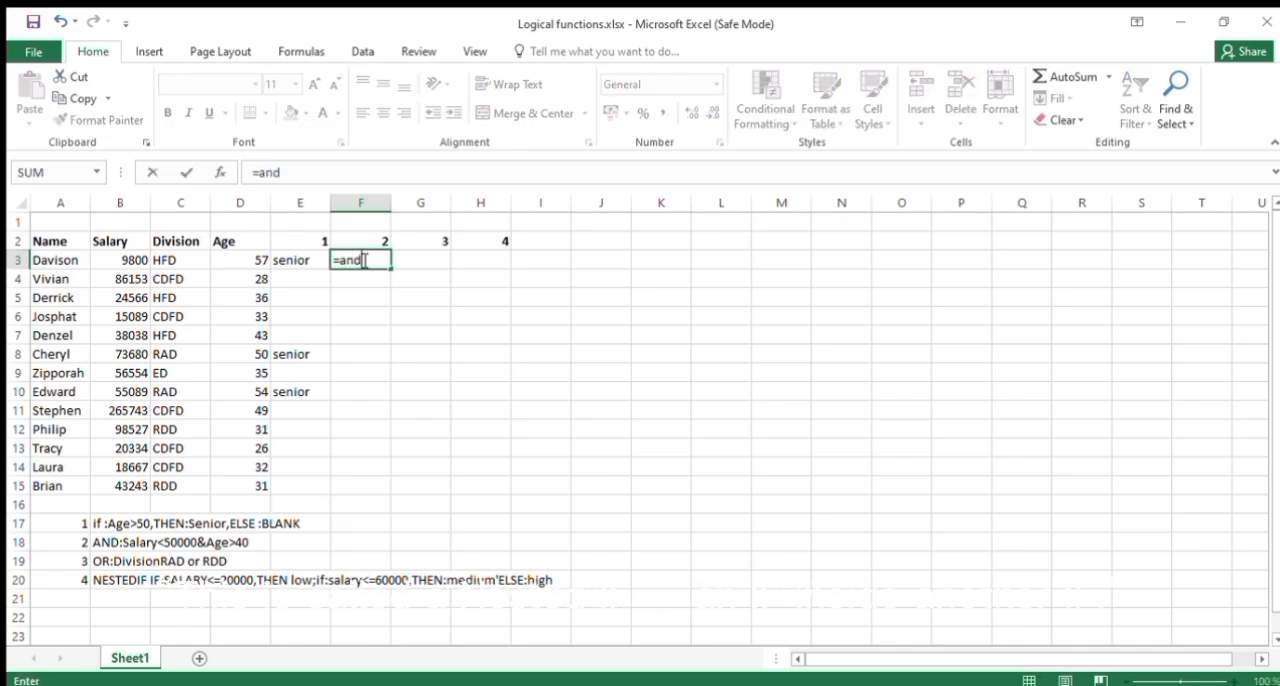
pyautogui.press('Tab')
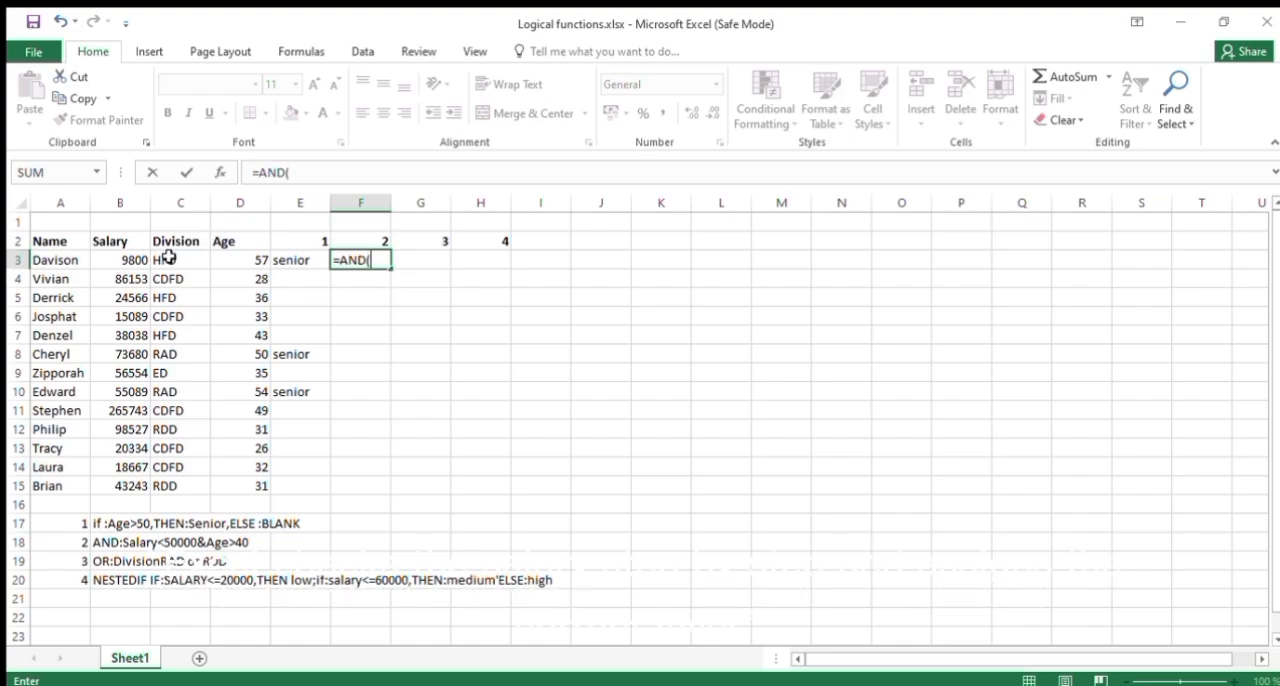
pyautogui.click(131, 261)
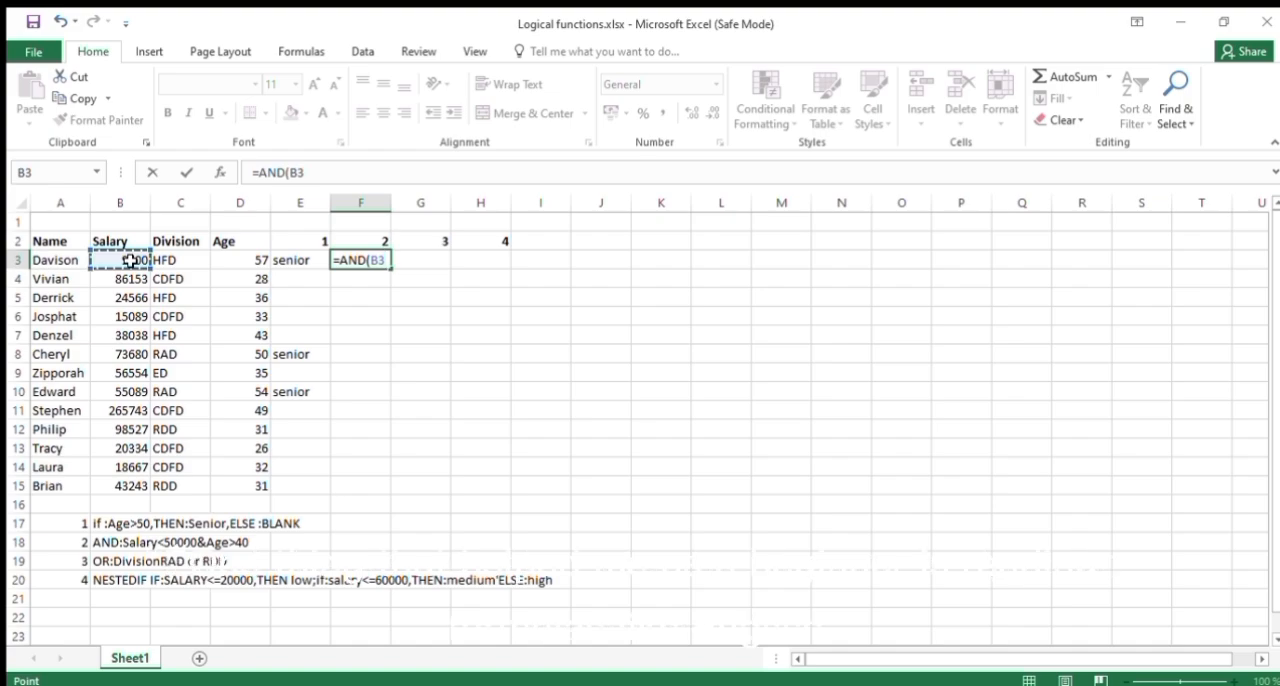
pyautogui.write('>')
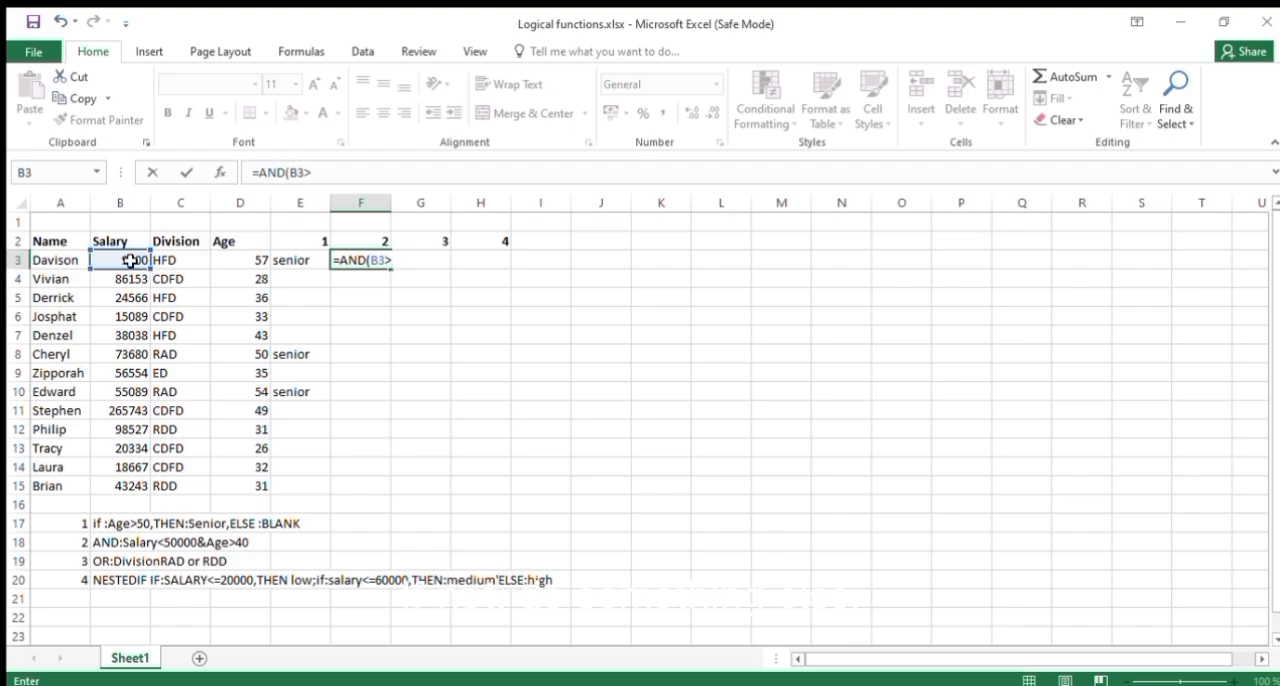
pyautogui.write('50000')
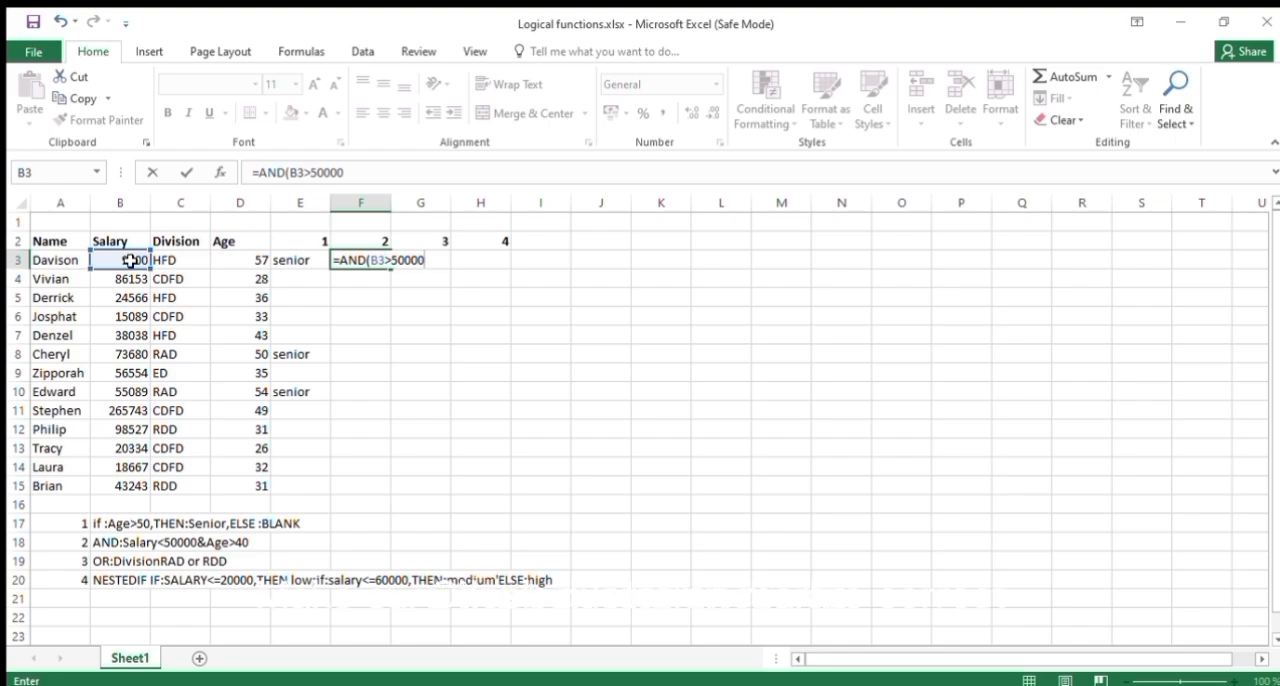
# Add B3>40000 as the second condition of the AND formula in F3.
pyautogui.write(',')
pyautogui.click(127, 256)
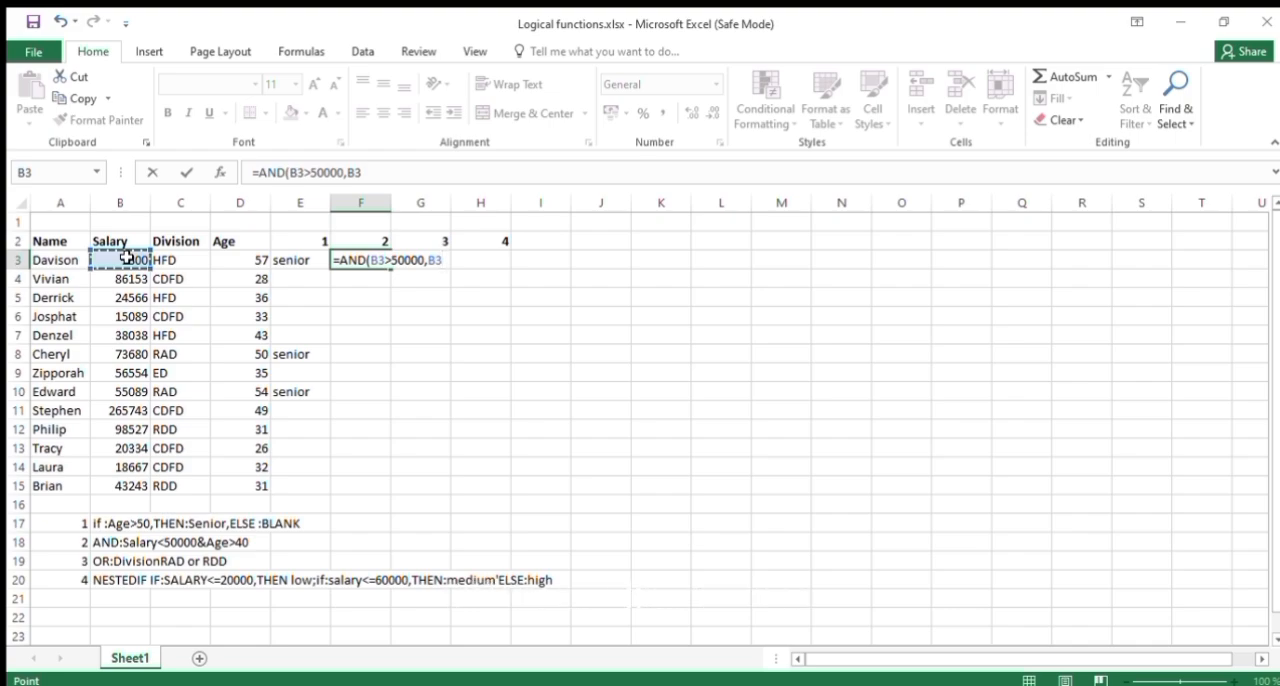
pyautogui.write('>40000')
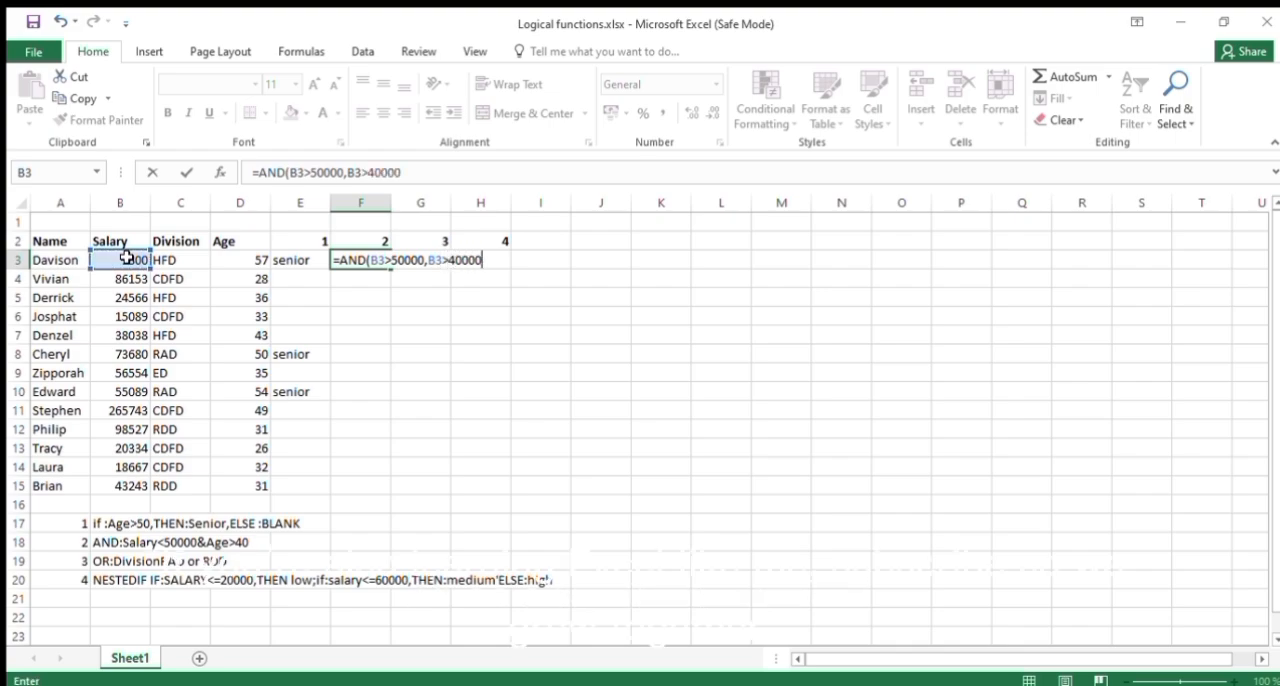
# Change the comparison in the first AND condition so it reads B3<50000.
pyautogui.doubleClick(392, 260)
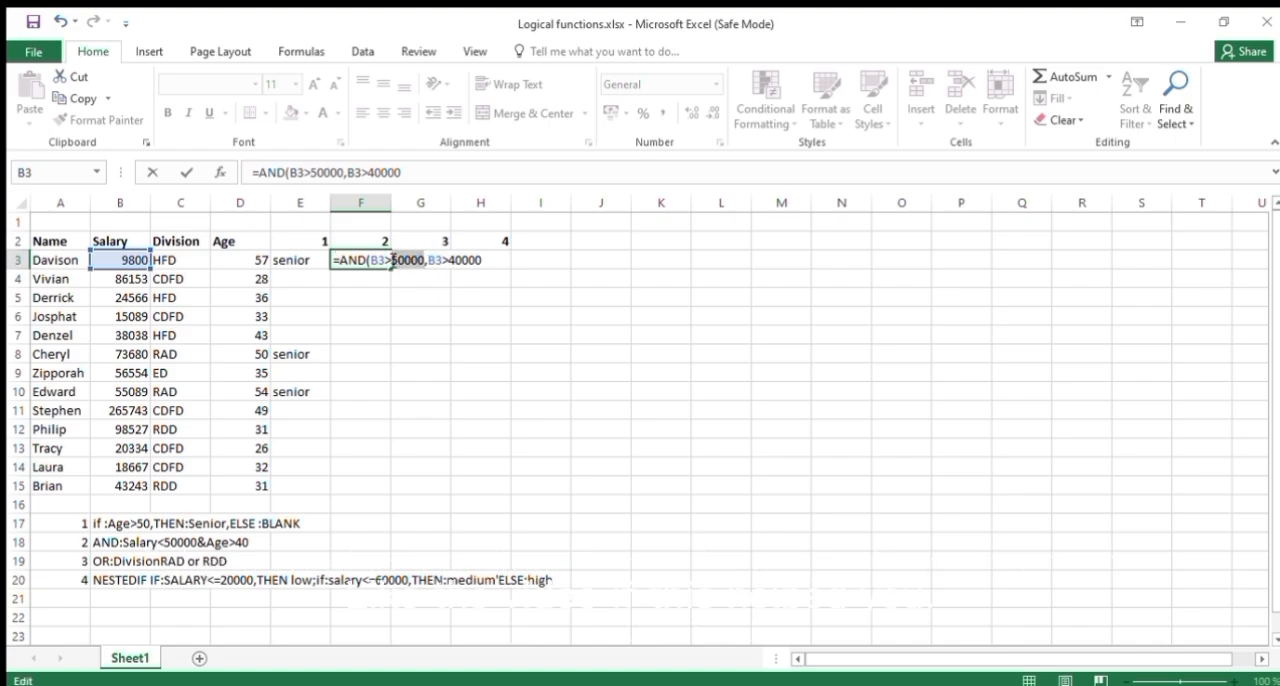
pyautogui.click(392, 260)
pyautogui.press('BackSpace')
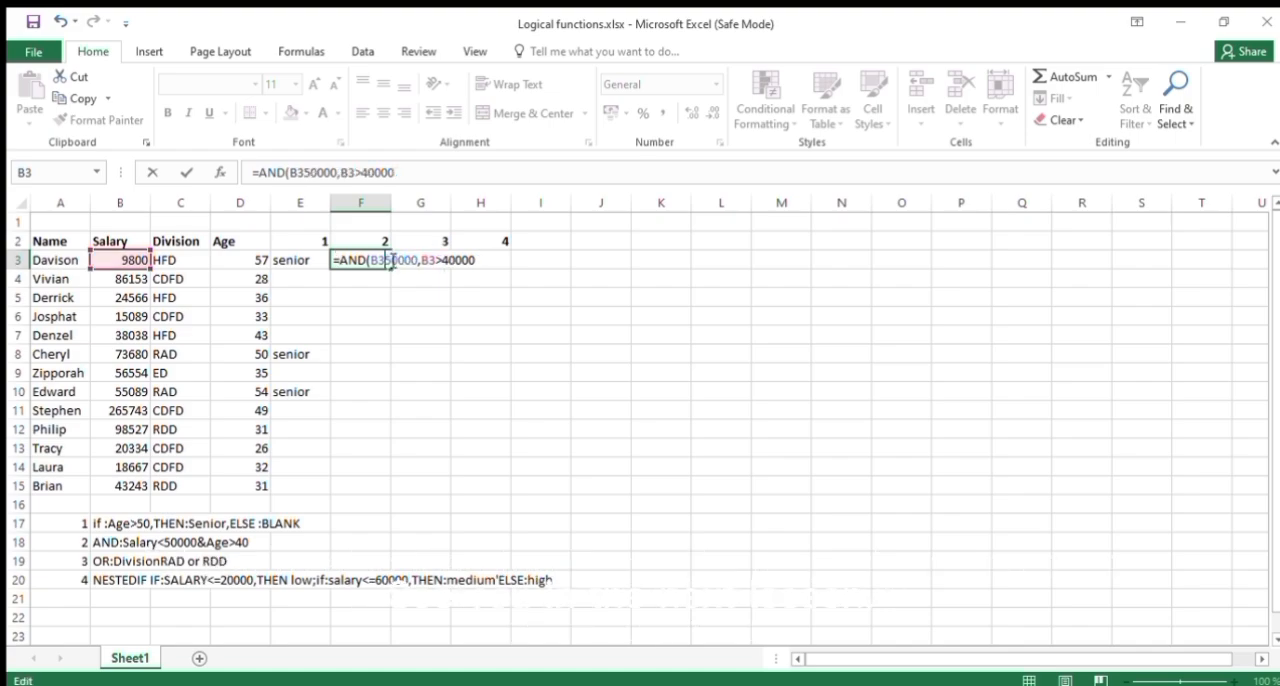
pyautogui.write('<')
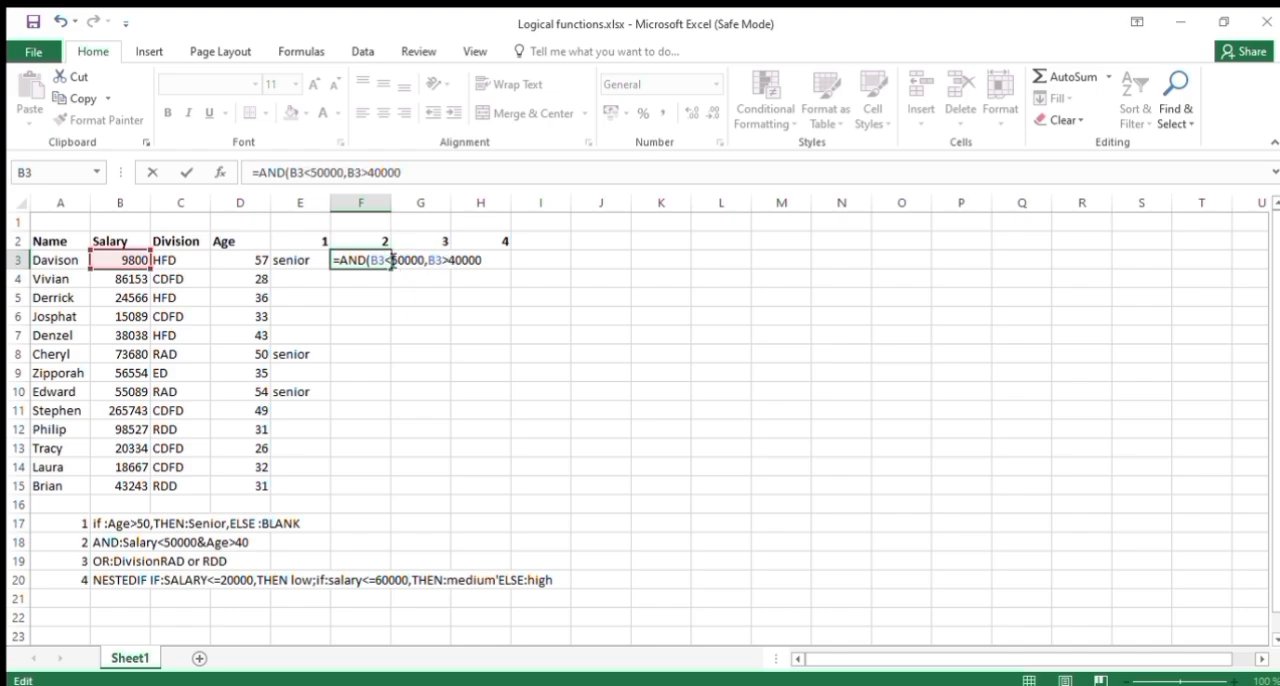
# Close and commit the AND formula in F3, and fill it down through F15.
pyautogui.click(486, 261)
pyautogui.write(')')
pyautogui.press('Return')
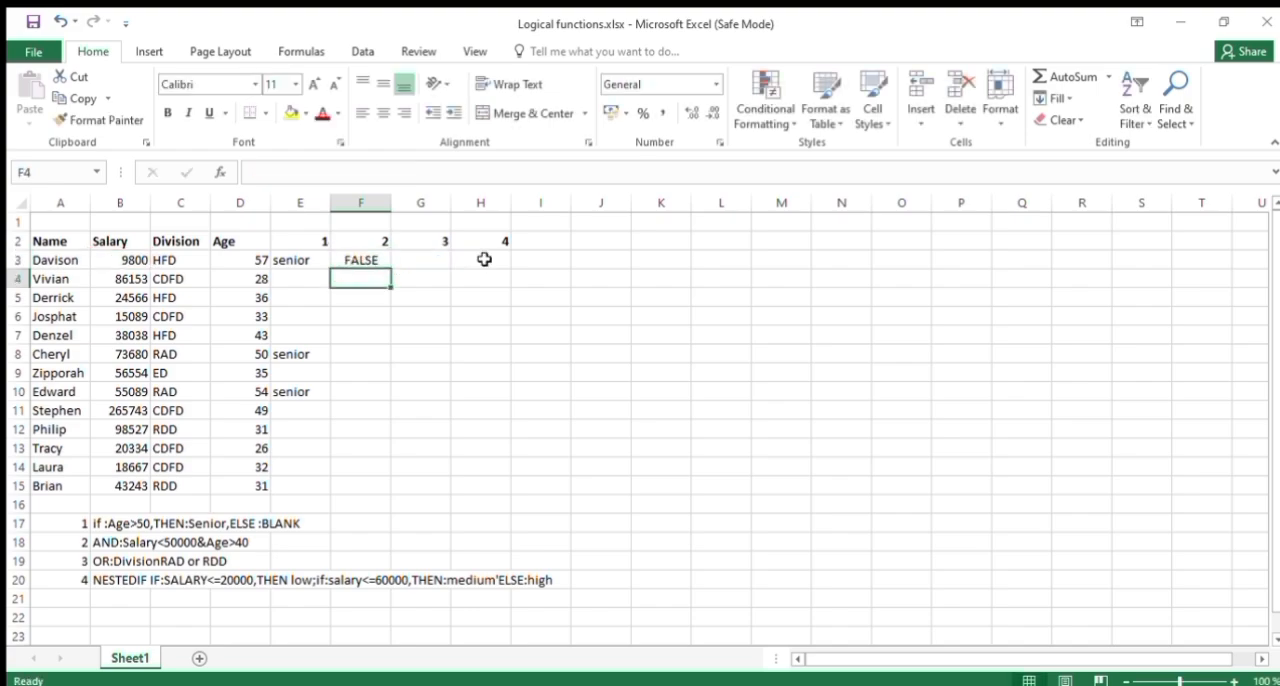
pyautogui.click(361, 258)
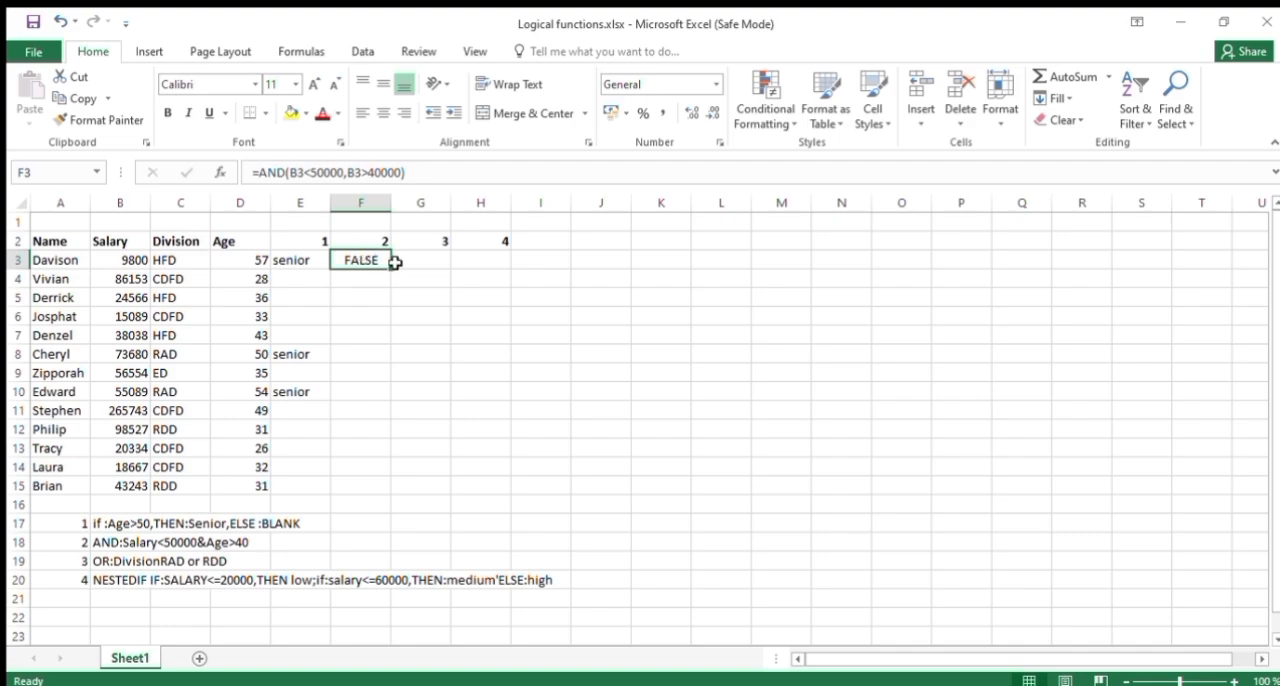
pyautogui.doubleClick(389, 269)
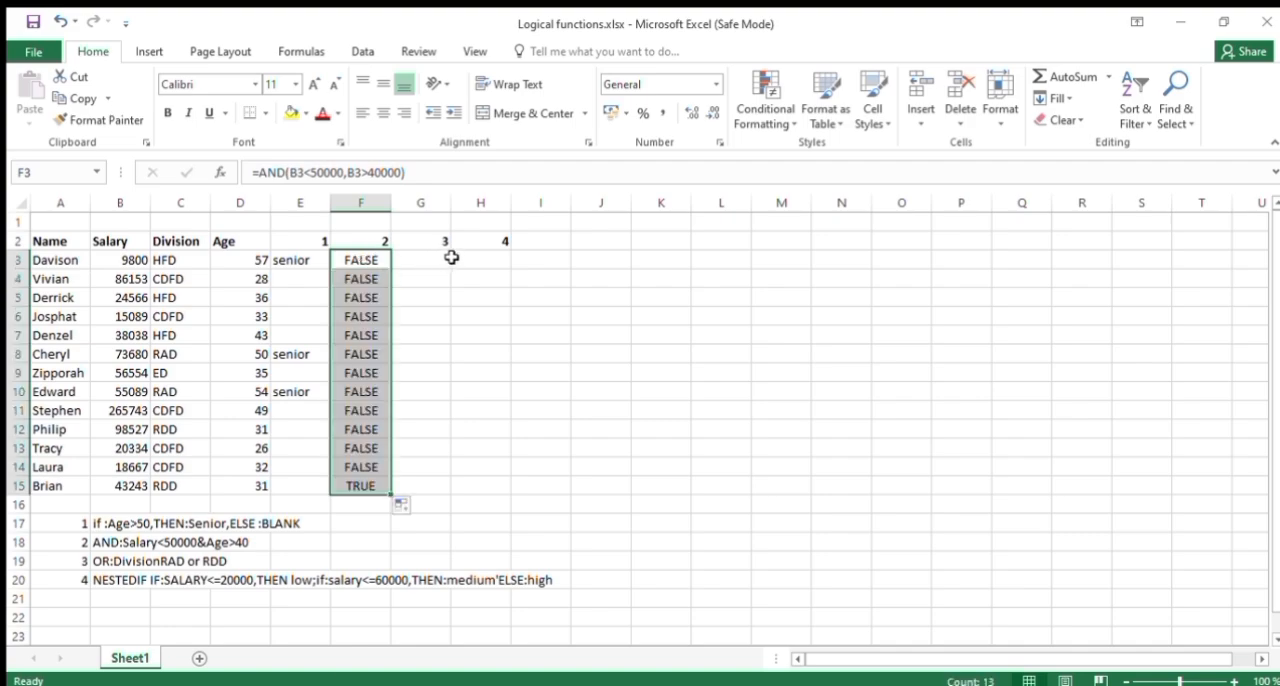
# Start an OR formula in G3 with C3="RAD" as its first condition.
pyautogui.click(423, 258)
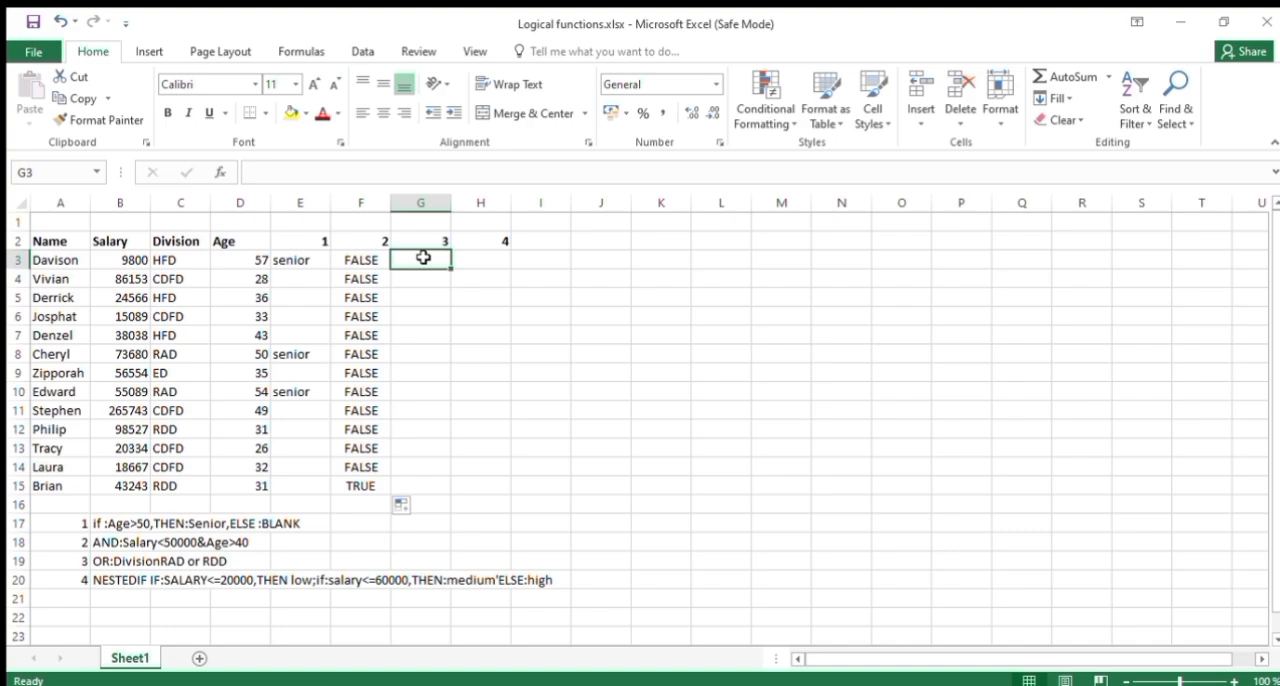
pyautogui.write('=')
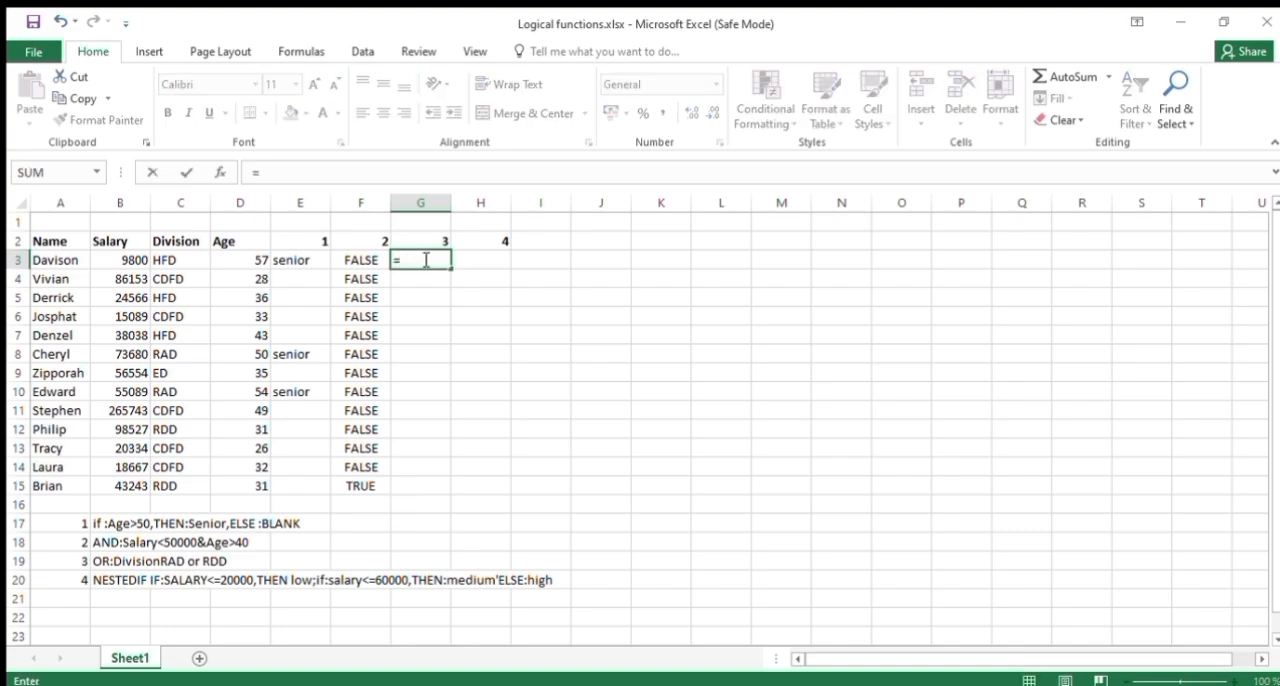
pyautogui.write('o')
pyautogui.press('BackSpace')
pyautogui.write('OR(')
pyautogui.click(188, 262)
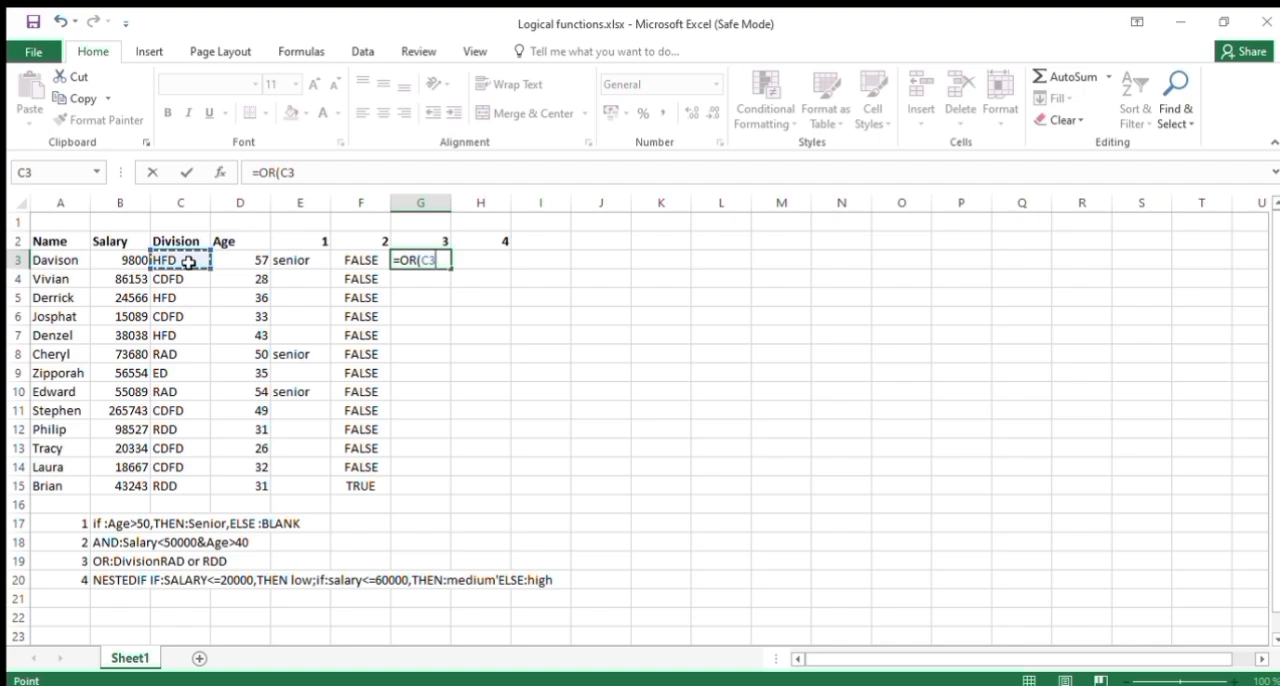
pyautogui.write('="RAD')
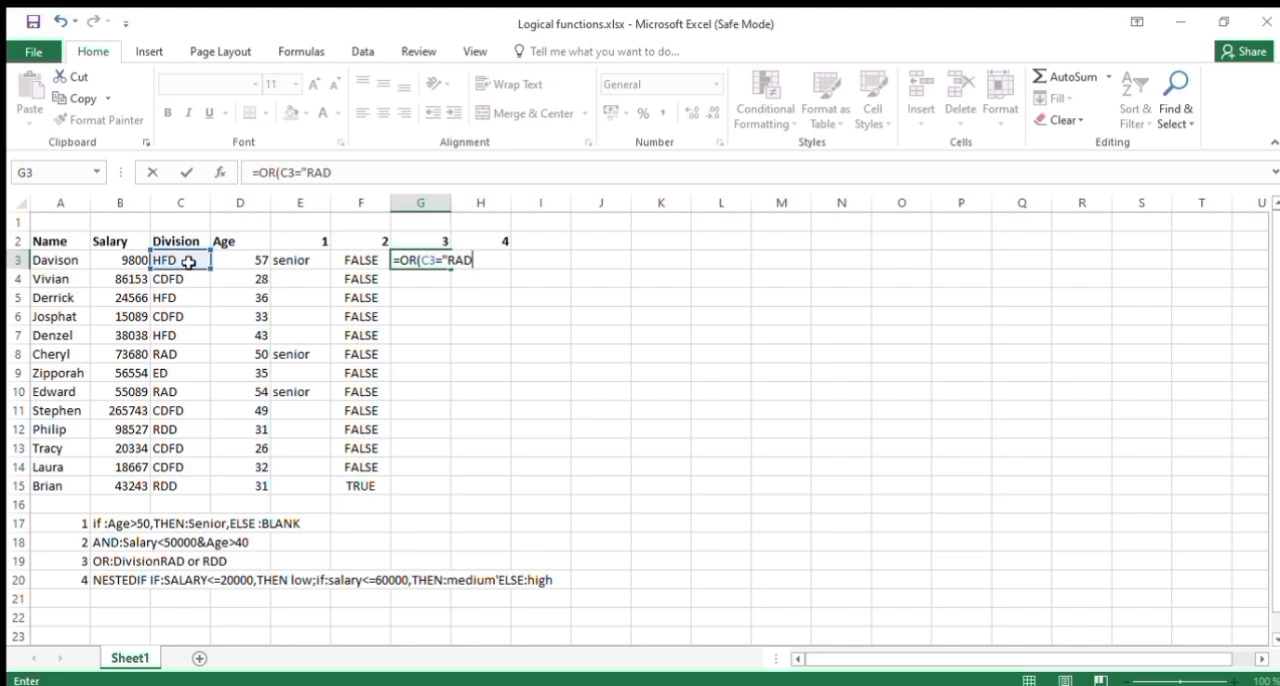
pyautogui.write('",')
# Add C3="RDD" as the second condition of the OR formula in G3 and close its parenthesis.
pyautogui.click(185, 259)
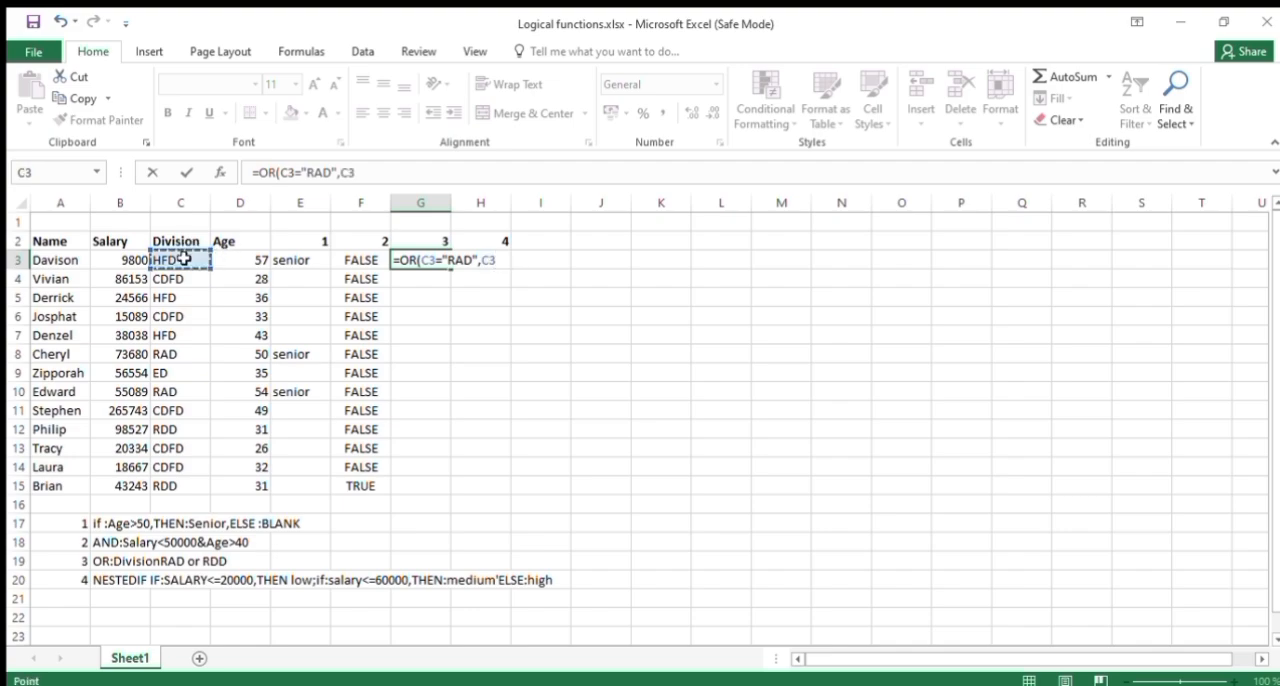
pyautogui.write('+')
pyautogui.write('"')
pyautogui.write('RD')
pyautogui.write('D')
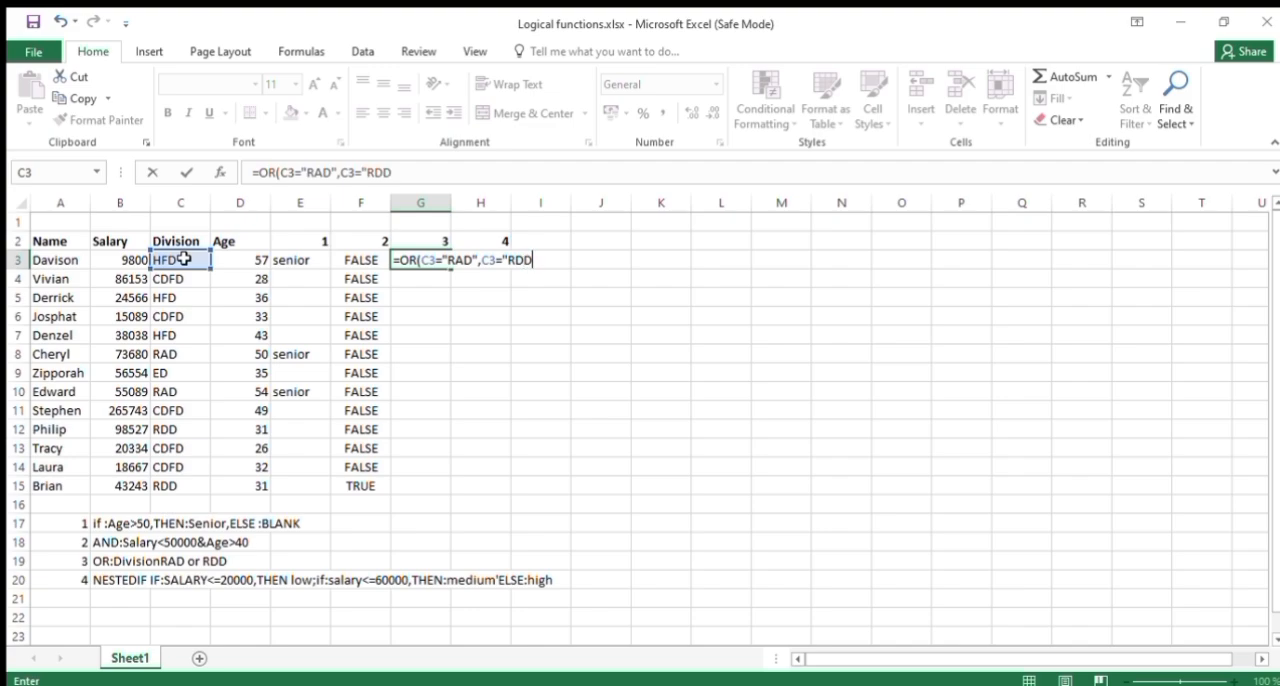
pyautogui.write('")')
# Commit the OR formula in G3 and fill it down through G15.
pyautogui.press('Return')
pyautogui.click(418, 258)
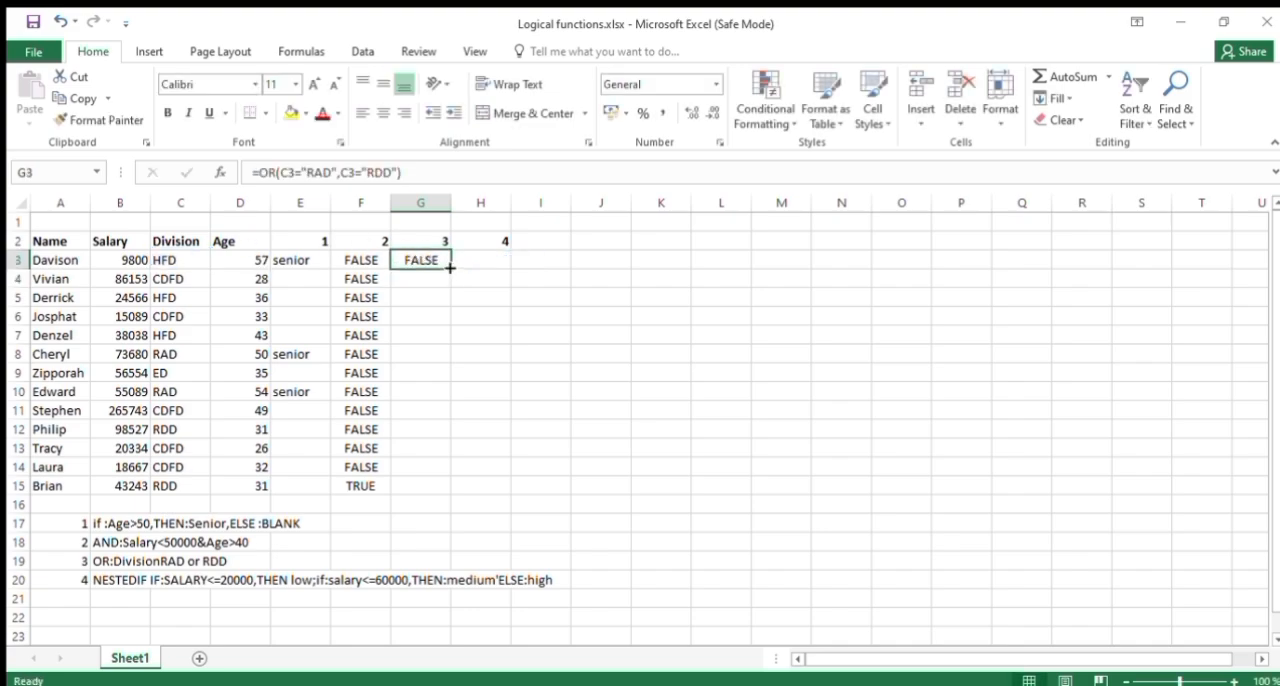
pyautogui.doubleClick(451, 268)
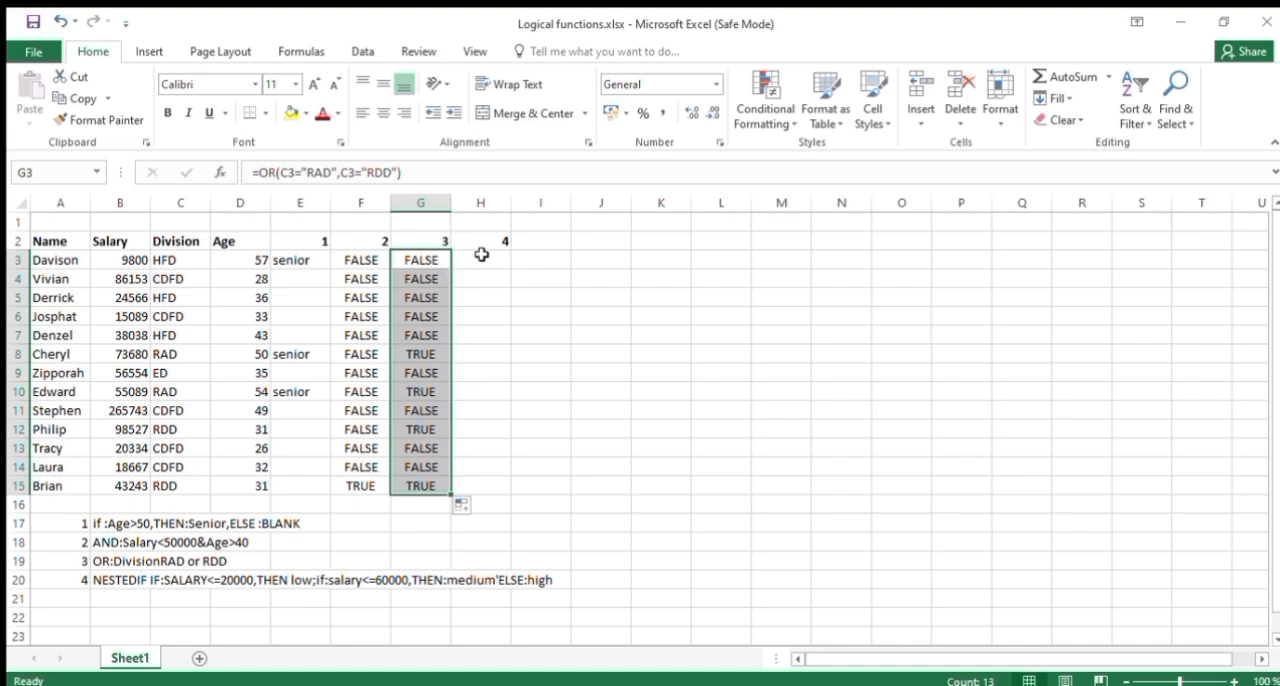
# Start an IF formula in H3 with B3<=20000 as its logical test.
pyautogui.click(481, 255)
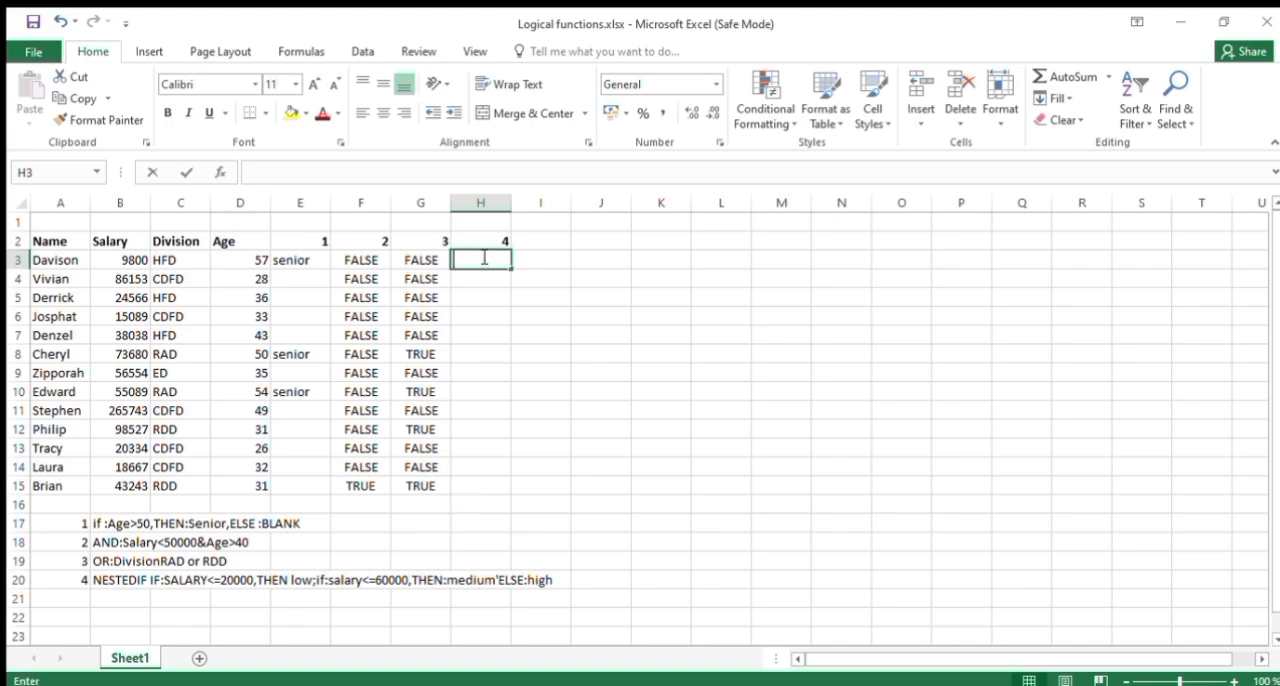
pyautogui.write('=IF')
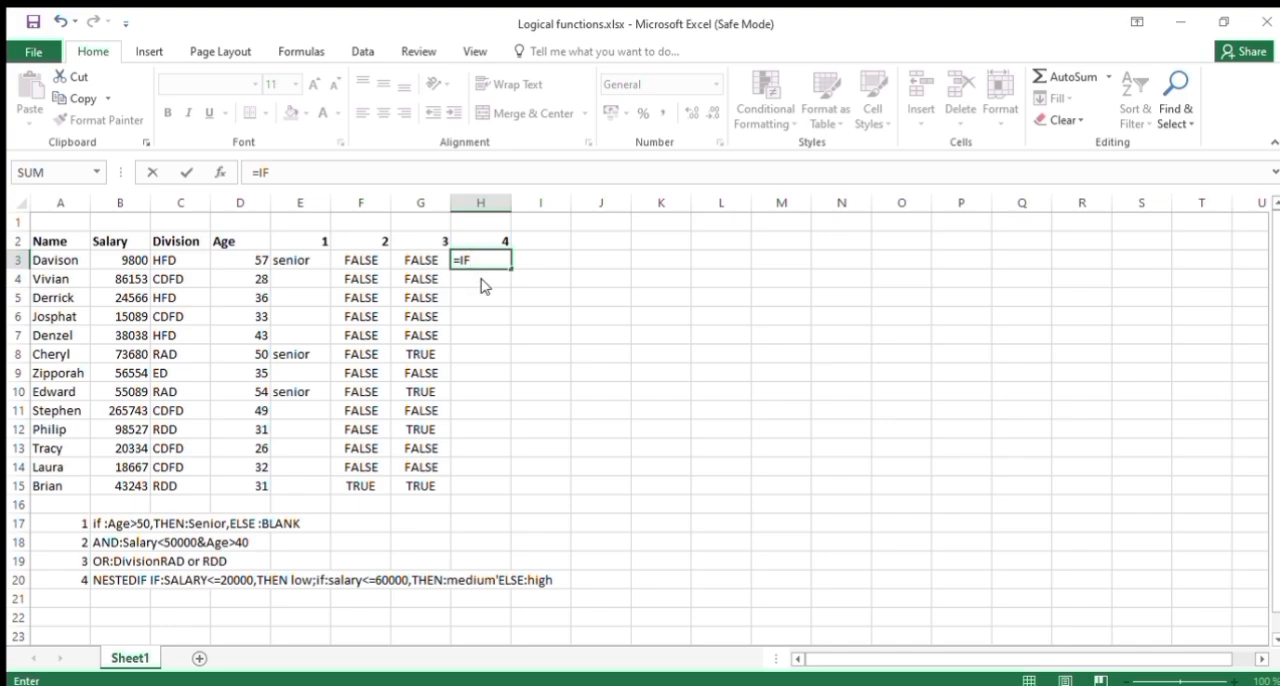
pyautogui.write('(')
pyautogui.click(133, 259)
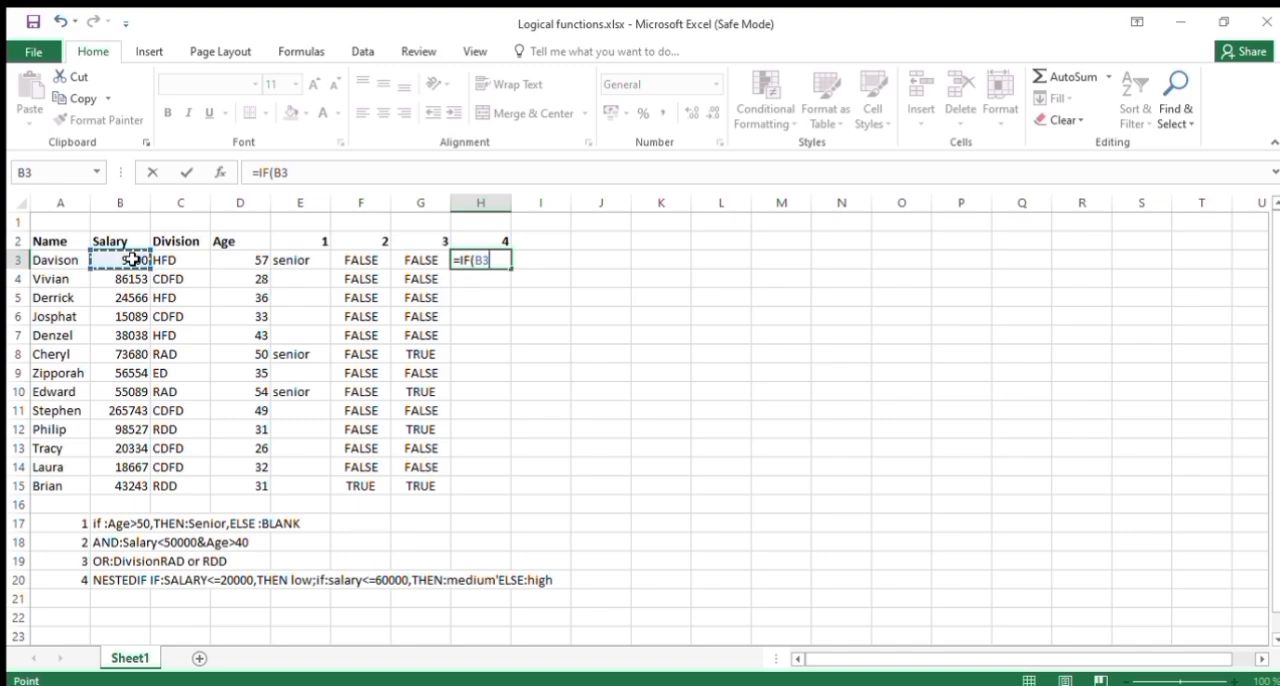
pyautogui.write('<=20000')
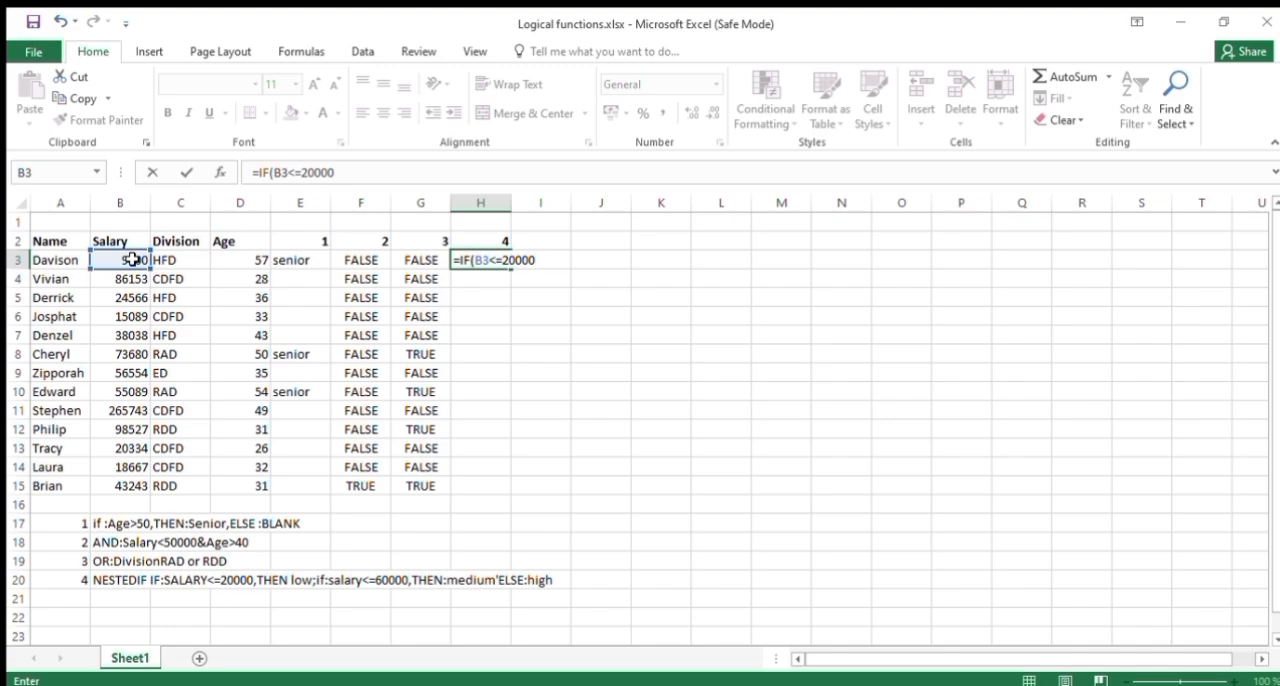
pyautogui.write(',"LO')
# Add "low" as the value-if-true argument of the IF formula in H3.
pyautogui.press('BackSpace')
pyautogui.press('BackSpace')
pyautogui.write('loe')
pyautogui.press('BackSpace')
pyautogui.write('w",if')
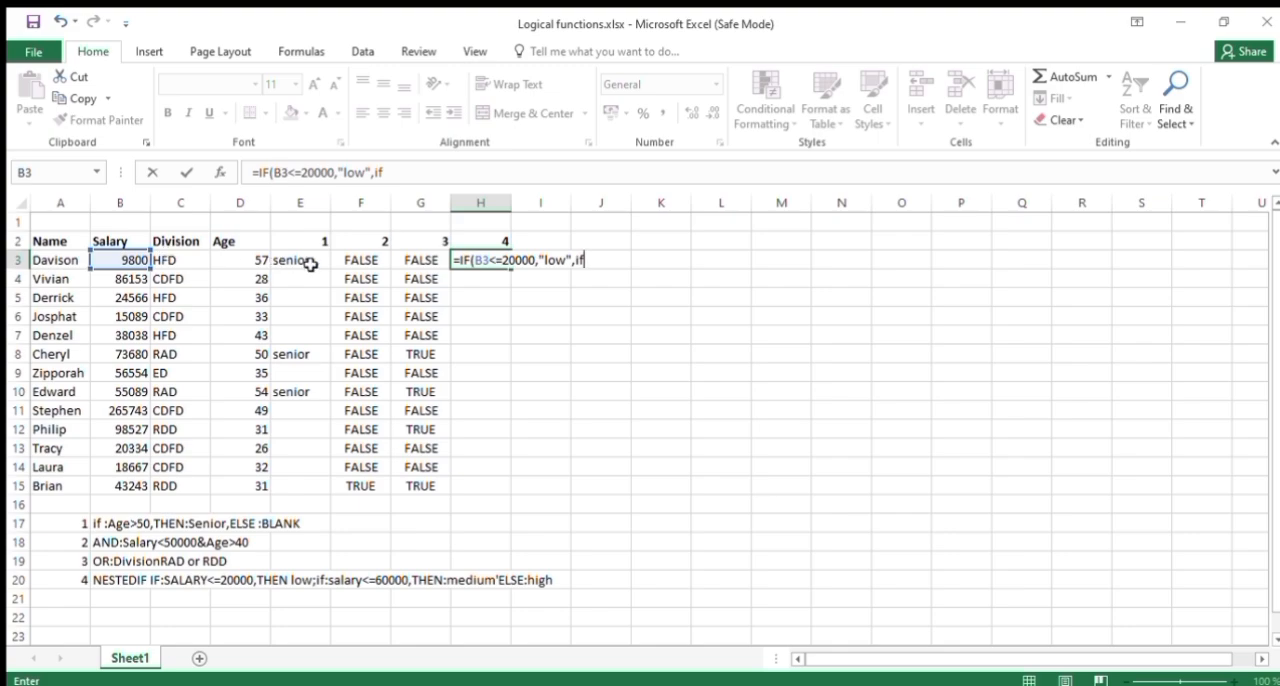
# Nest a second IF as the value-if-false argument in H3, with B3<=60000 as its test.
pyautogui.press('Tab')
pyautogui.click(114, 260)
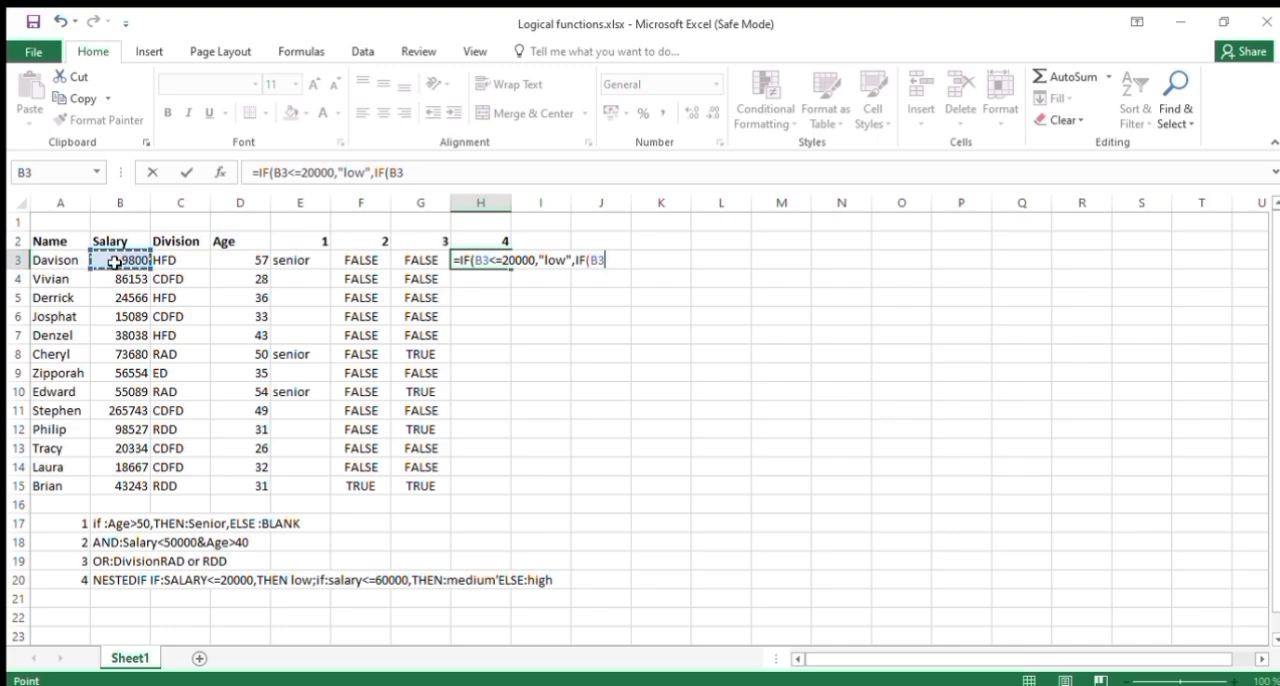
pyautogui.write('<=60000')
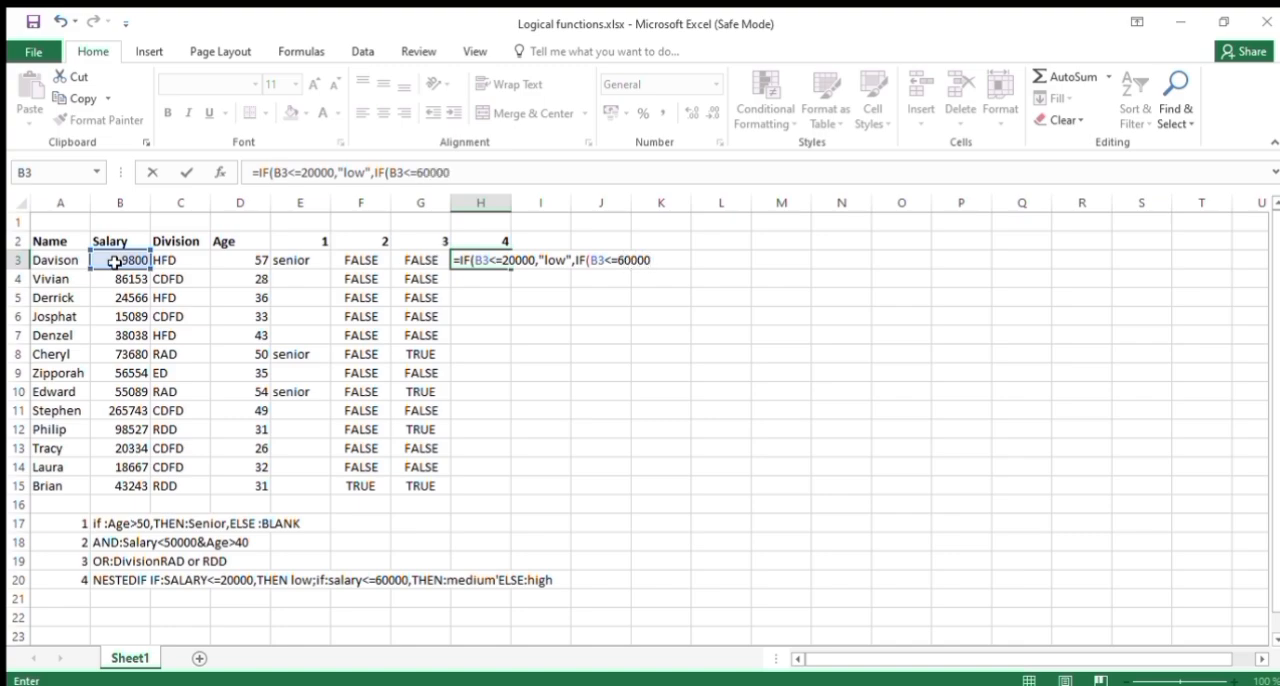
pyautogui.write(',"medium')
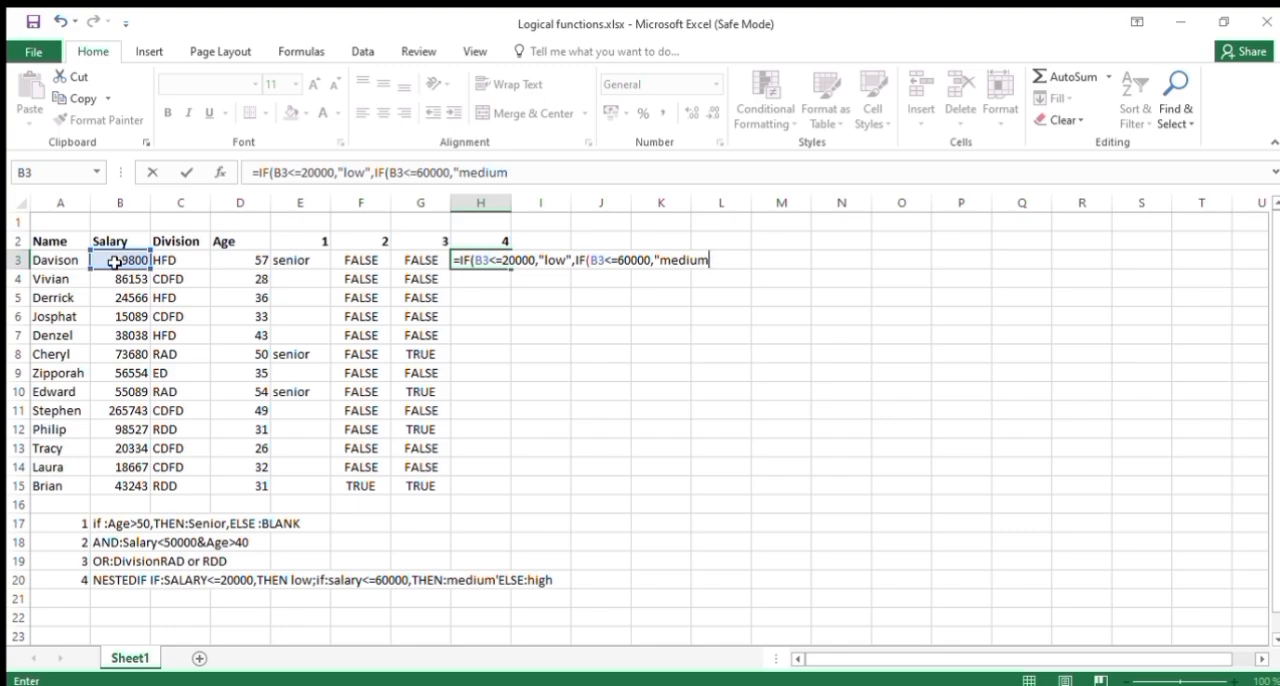
# Complete the nested IF in H3 with "medium" if true and "high" if false, closing both functions.
pyautogui.write('",')
pyautogui.write('high"')
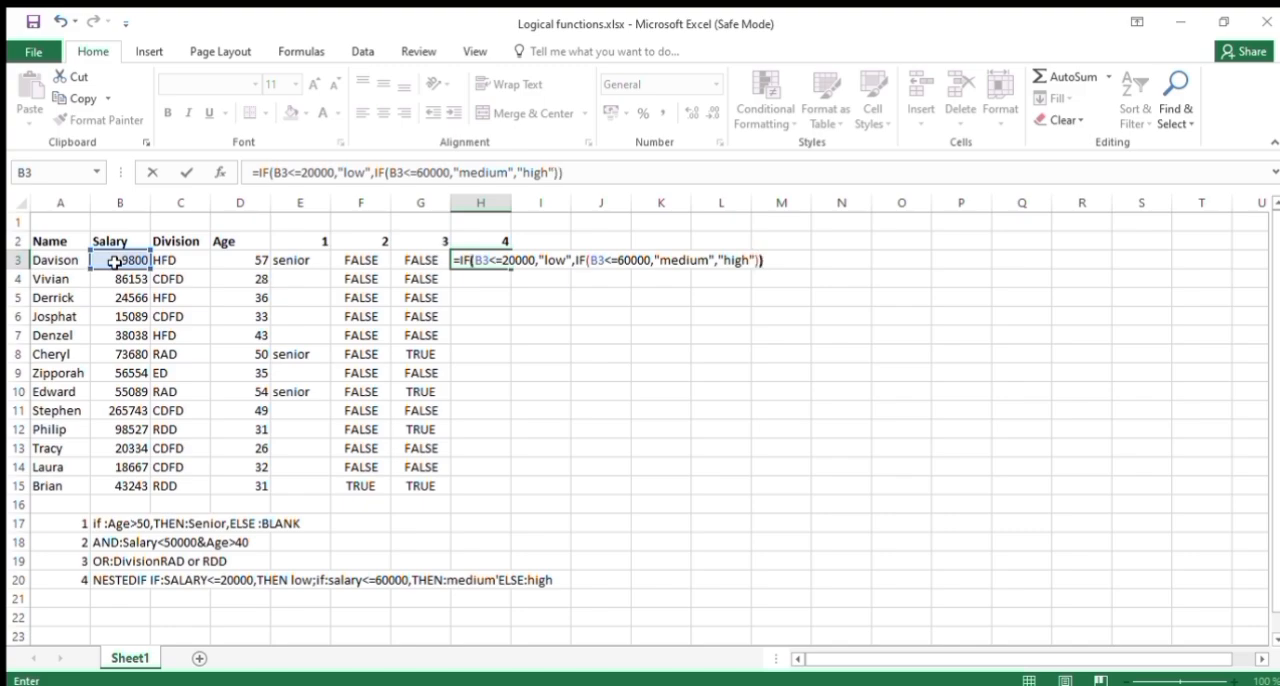
# Commit the nested IF formula in H3 and fill it down through H15.
pyautogui.press('Return')
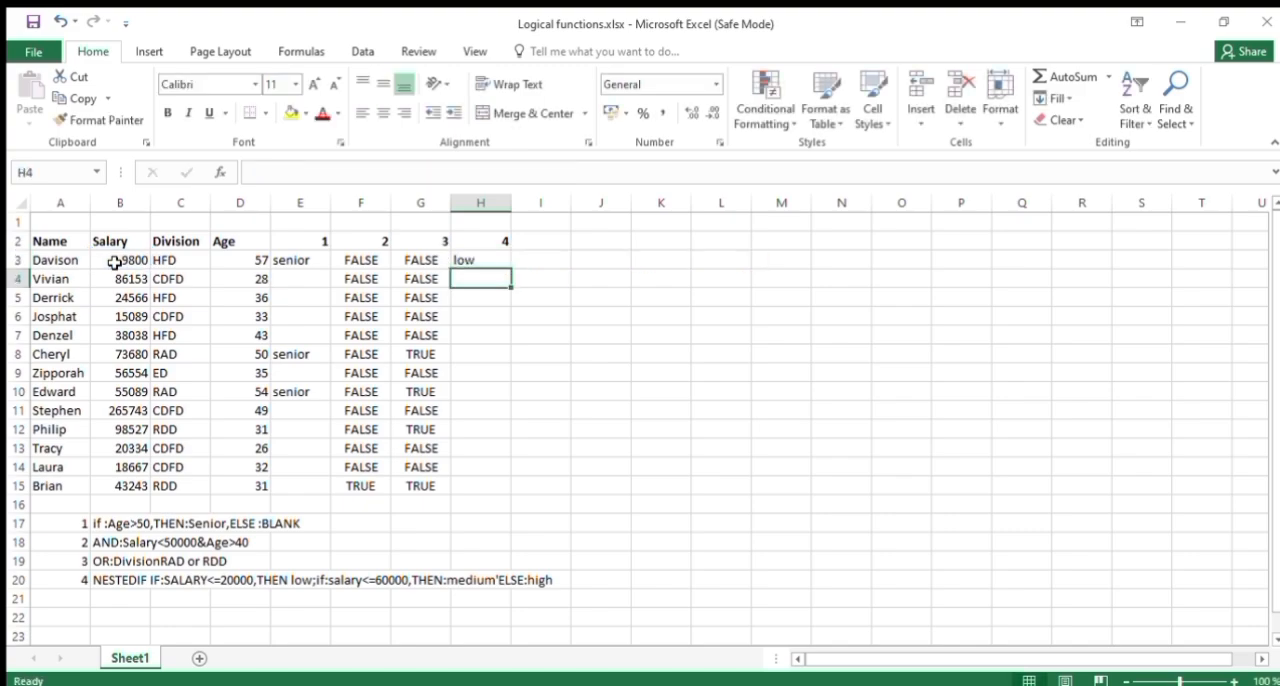
pyautogui.click(496, 260)
pyautogui.doubleClick(507, 268)
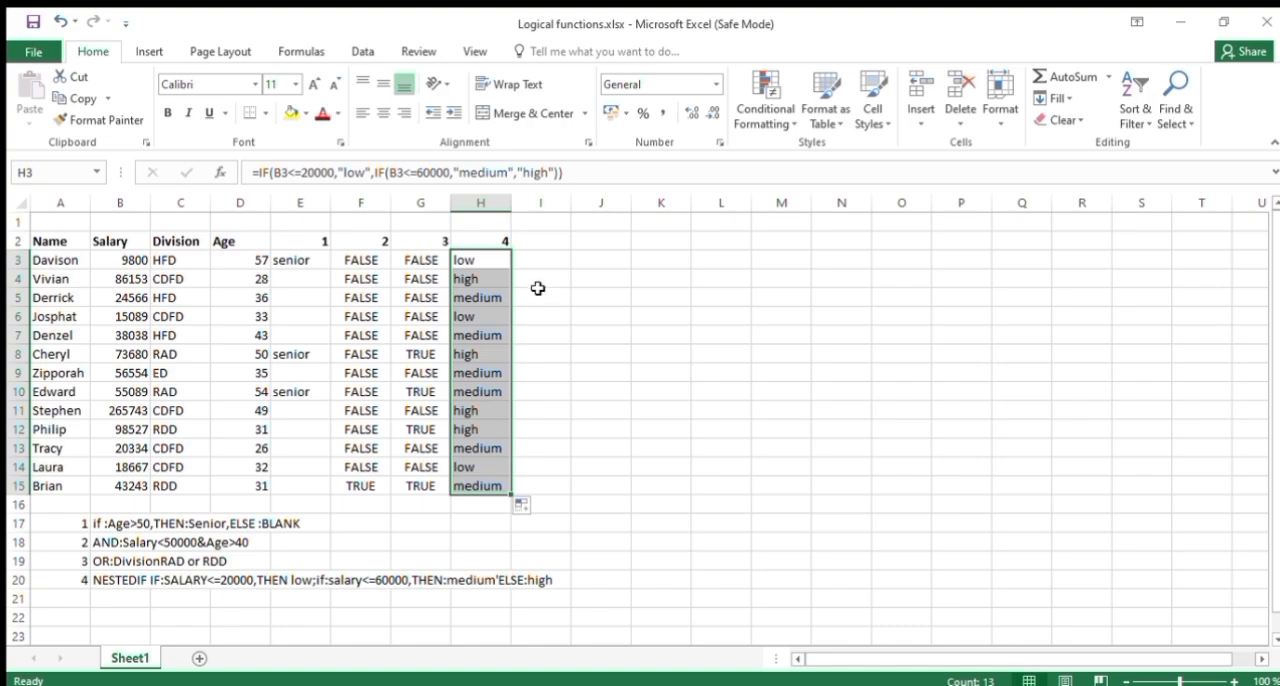
pyautogui.click(552, 254)
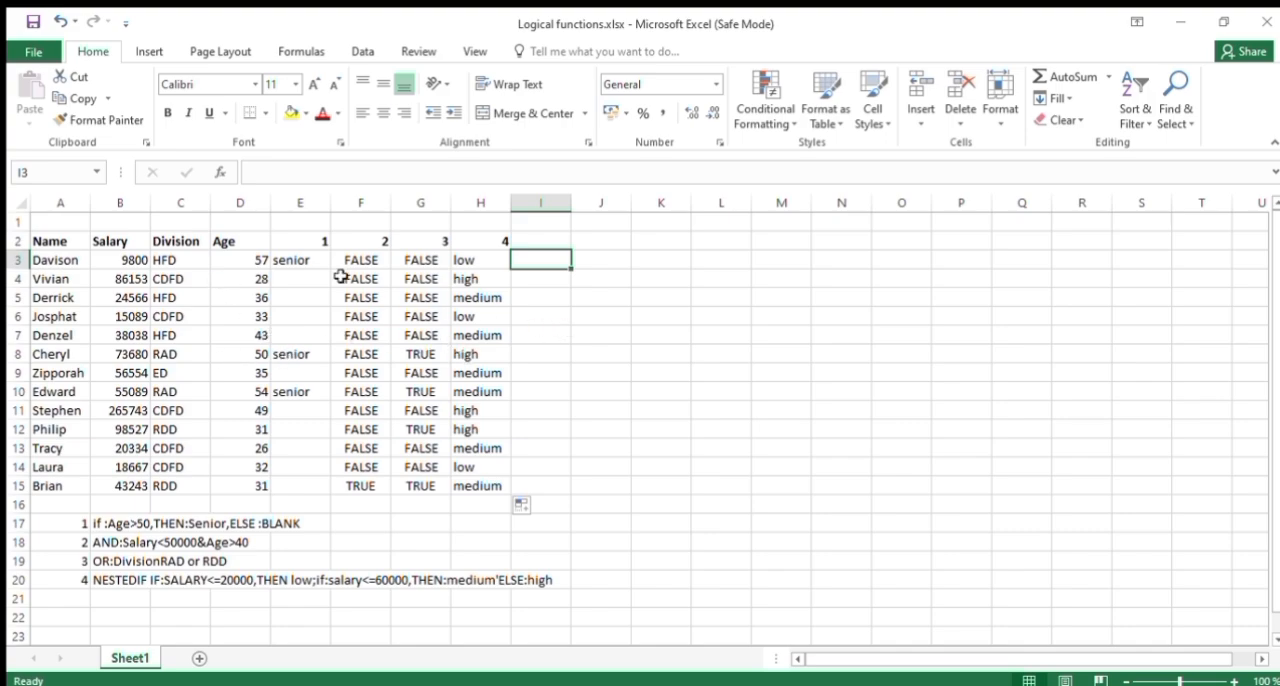
# Review the IF, AND, OR and nested IF formulas in cells E3, F3, G3 and H3.
pyautogui.click(291, 262)
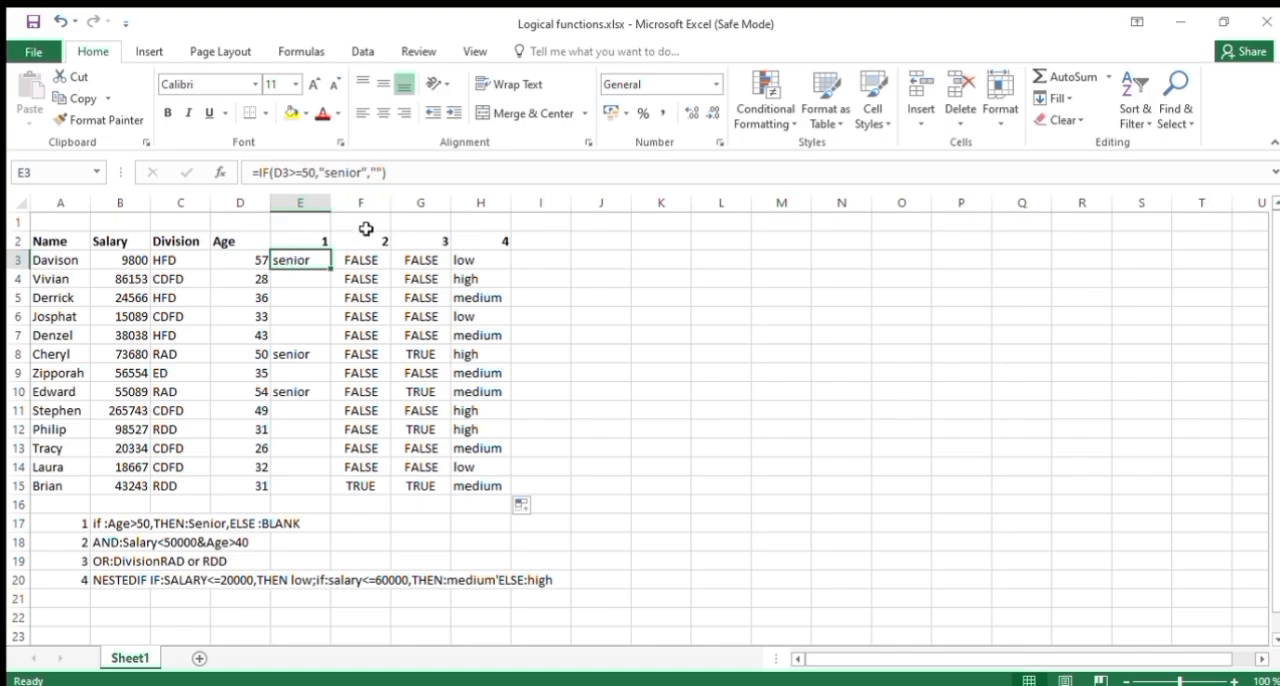
pyautogui.click(361, 261)
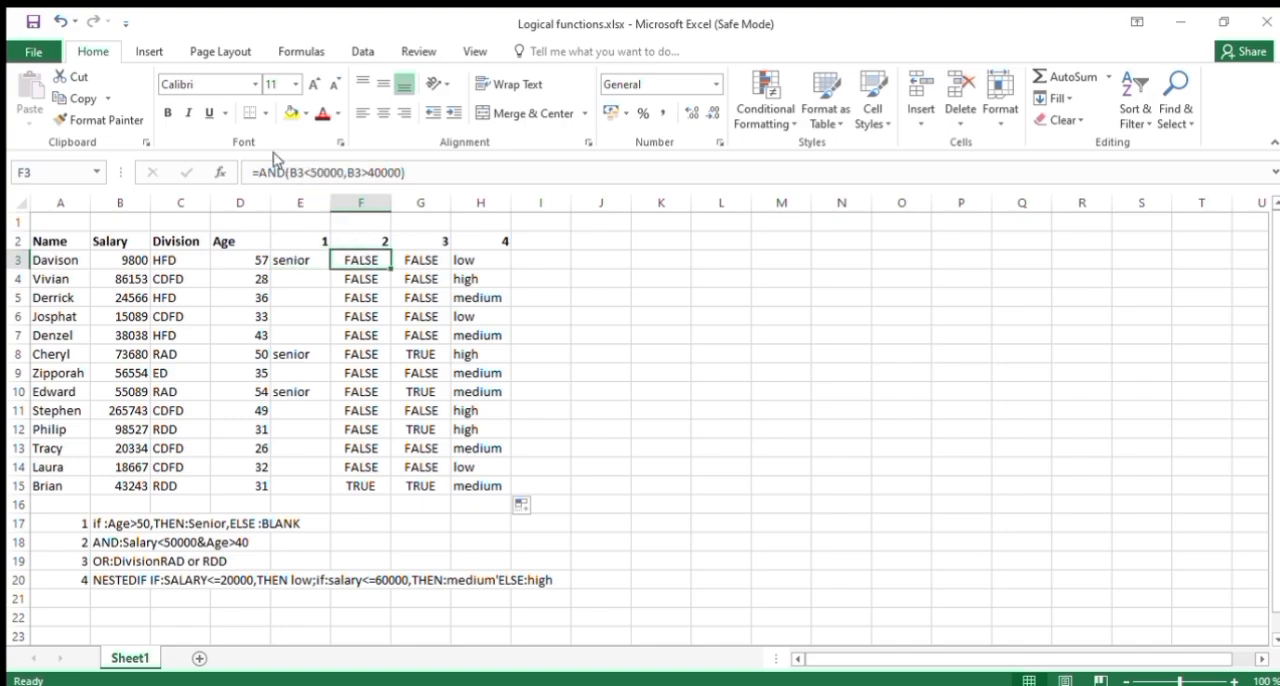
pyautogui.click(420, 260)
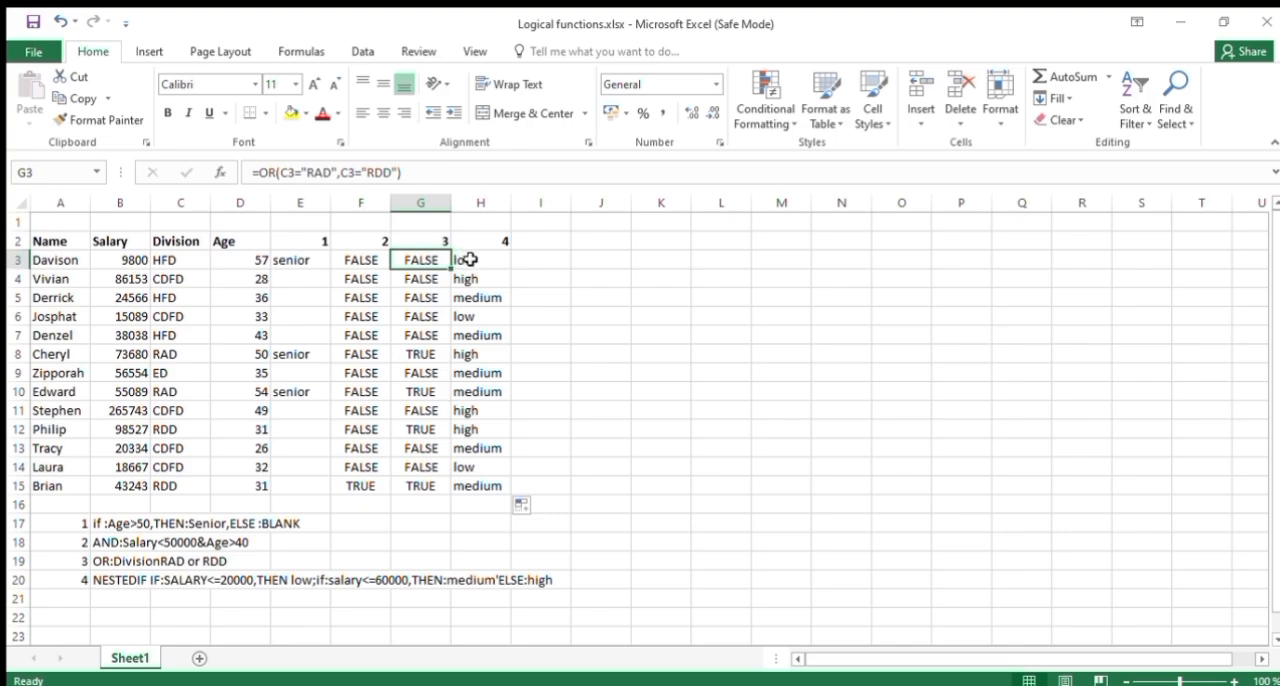
pyautogui.click(462, 260)
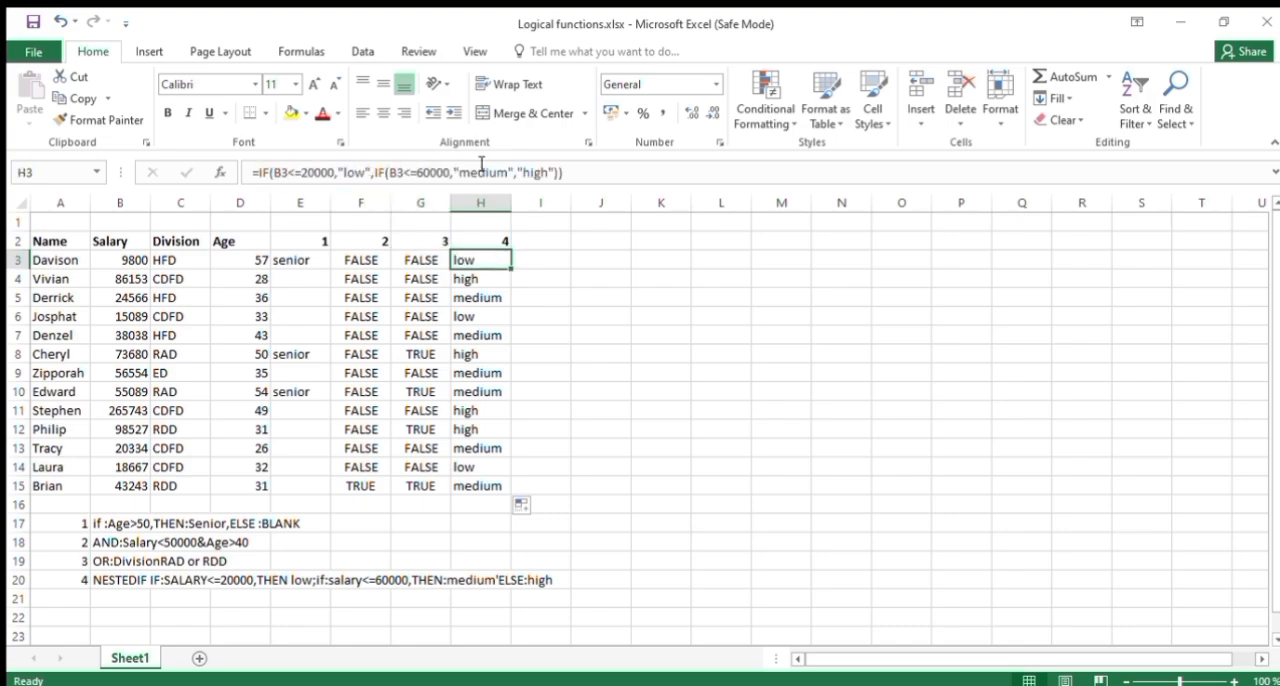